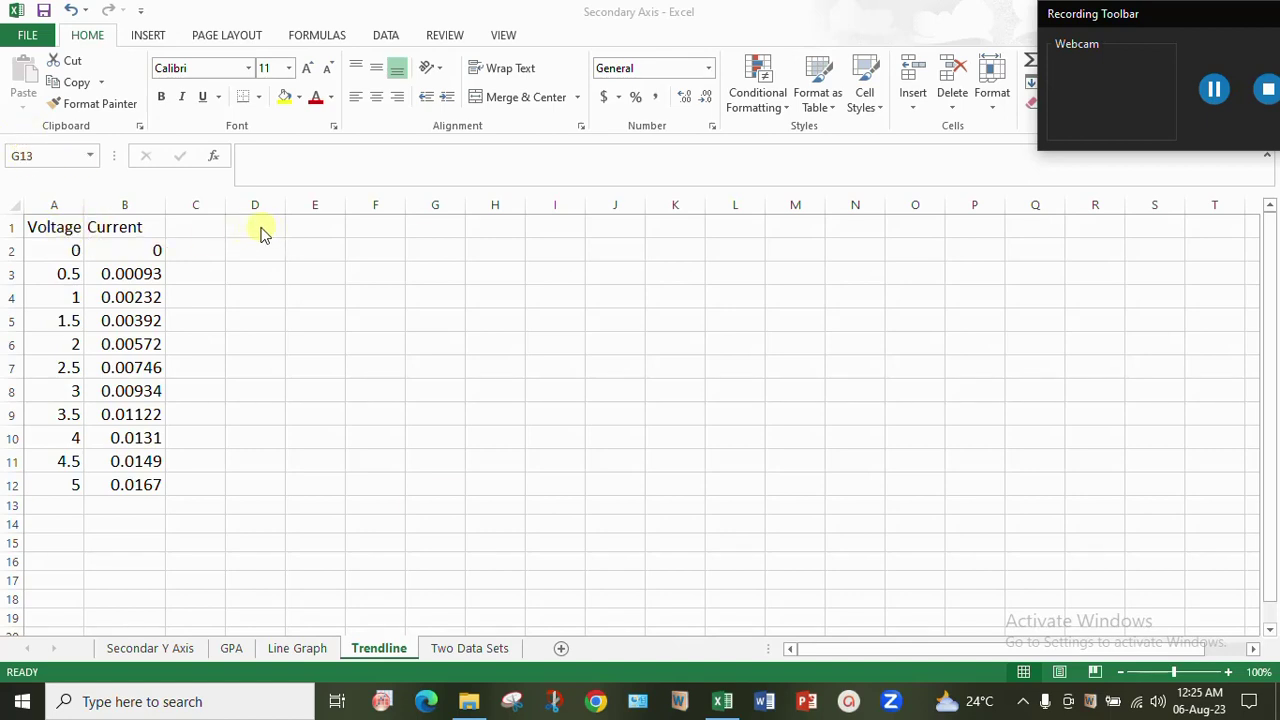
Step: Insert a markers-only scatter chart from the Voltage and Current data in A1:B12
drag(50, 227, 146, 481)
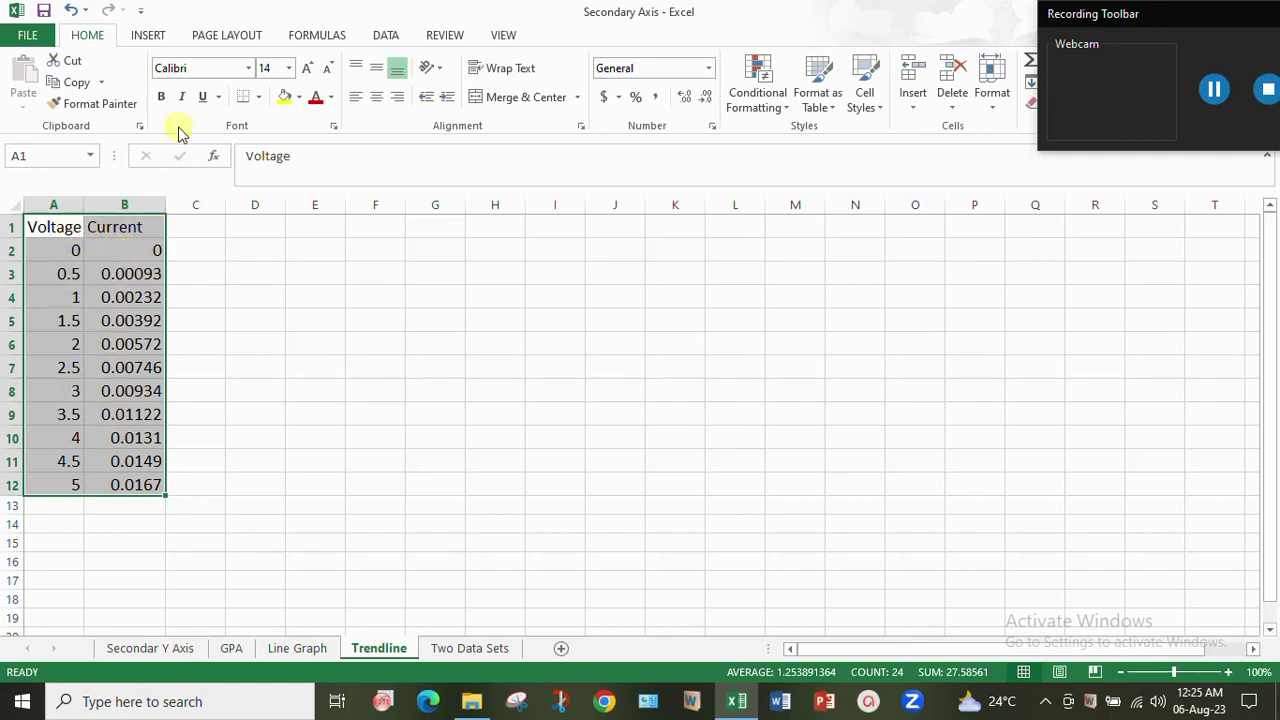
click(148, 38)
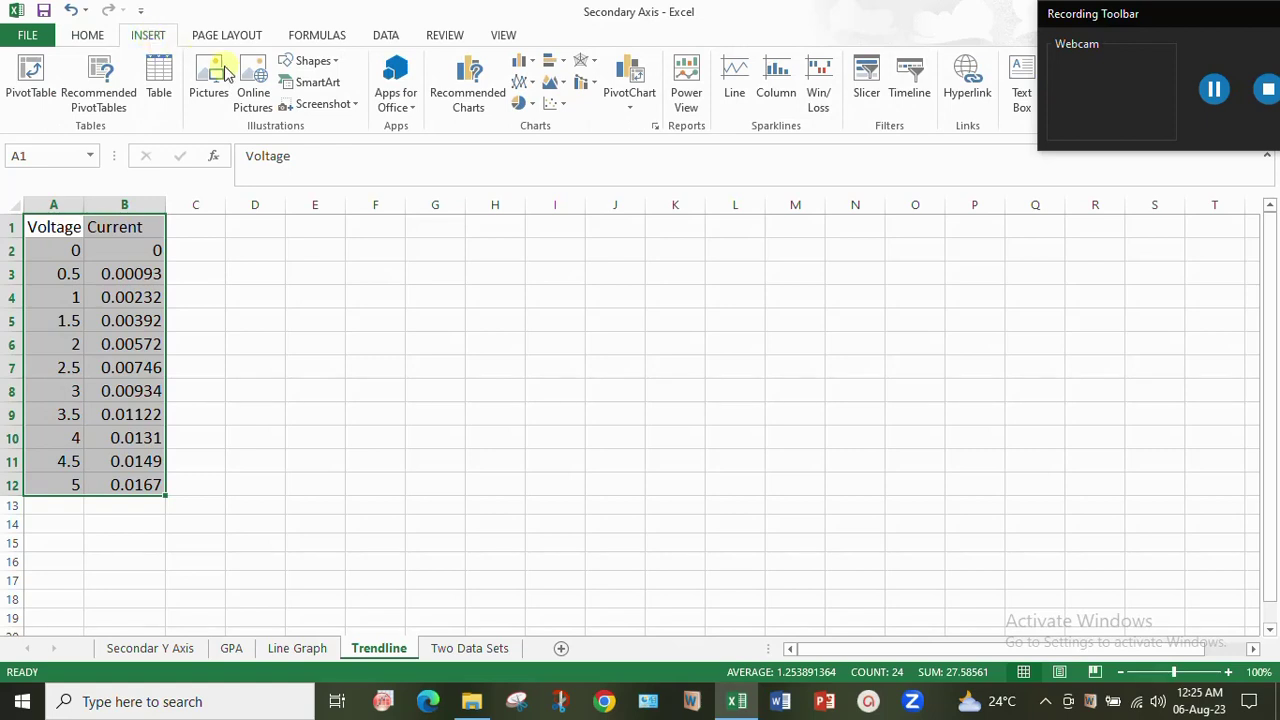
click(565, 108)
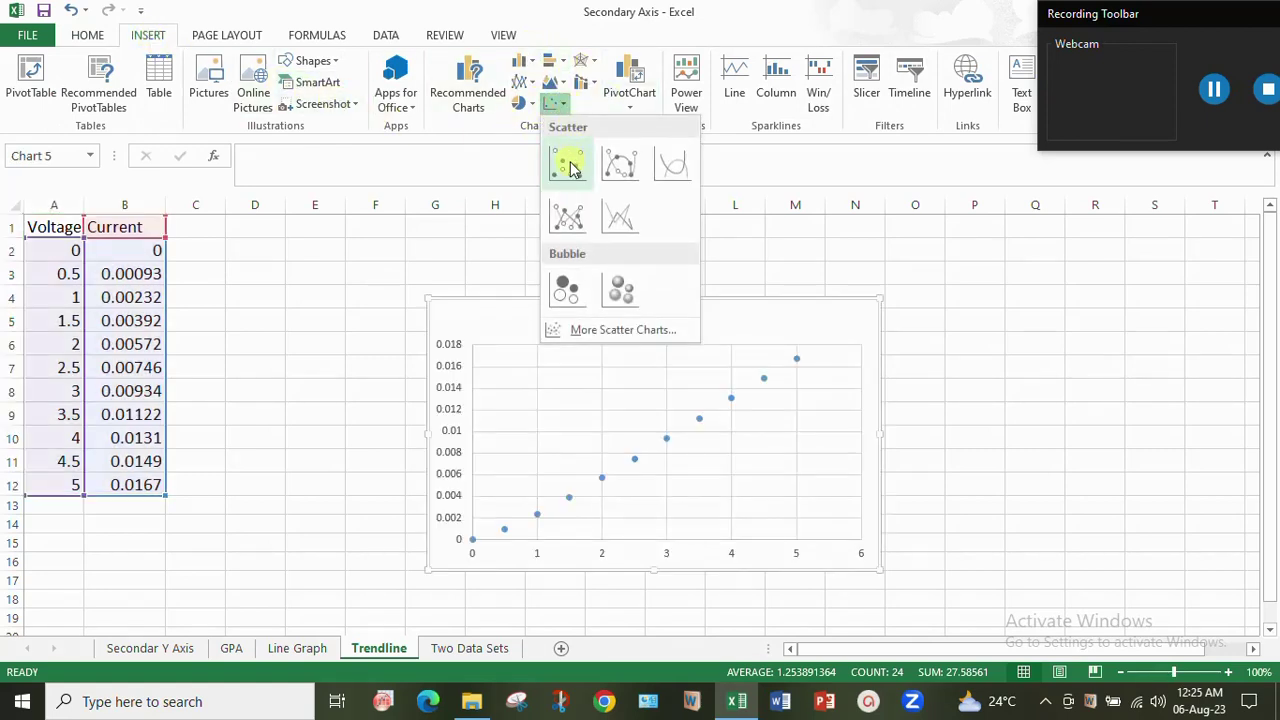
click(570, 166)
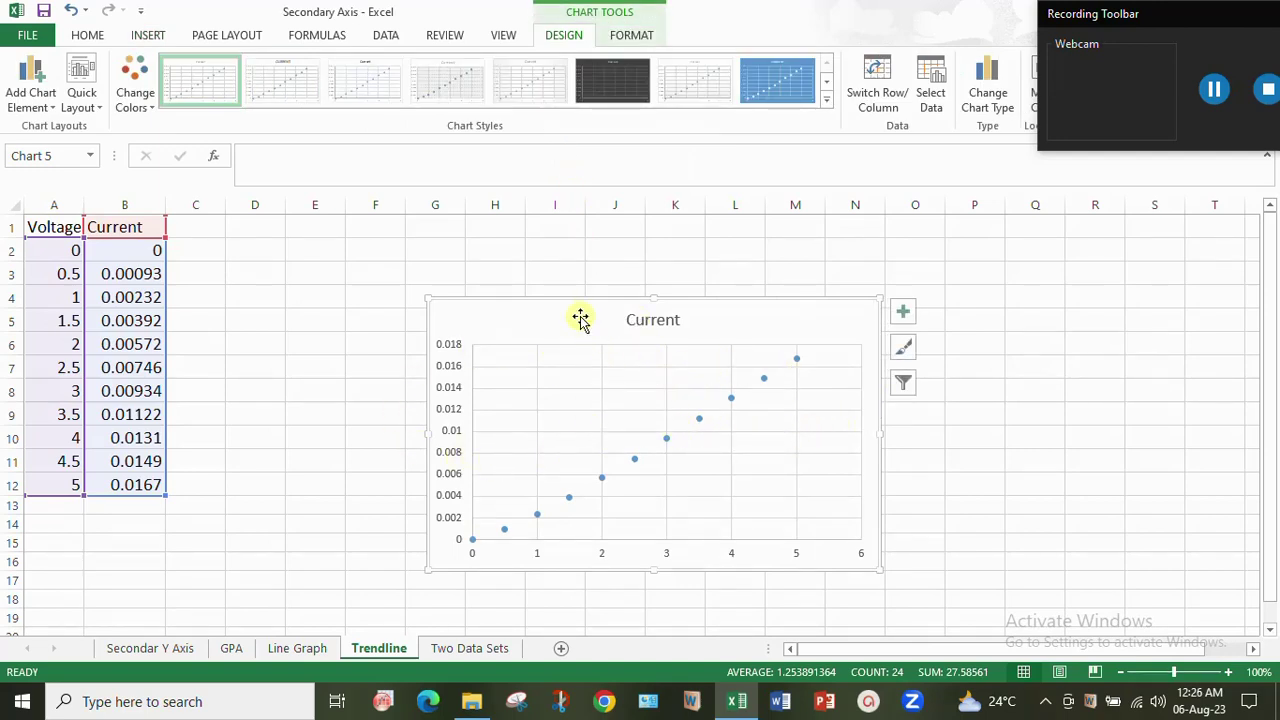
Step: Move the scatter chart beside the data, starting around column D, and enlarge it slightly in height and width
drag(572, 303, 398, 237)
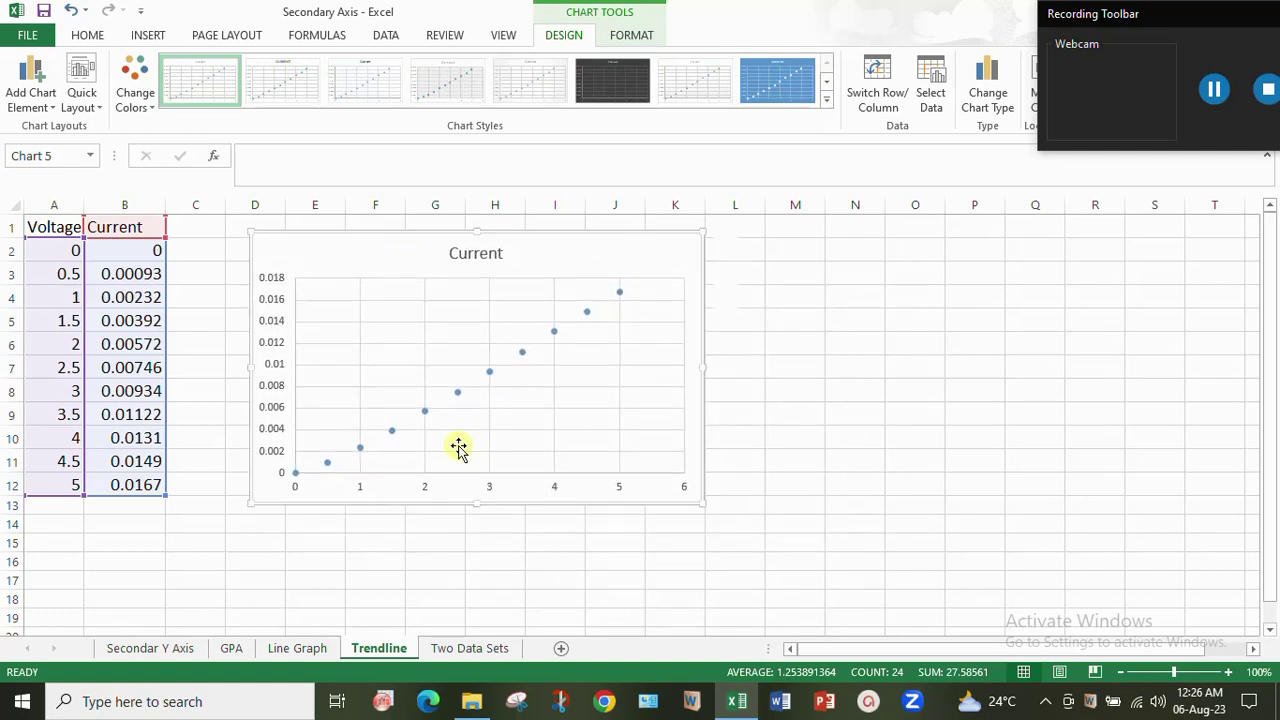
drag(476, 503, 470, 545)
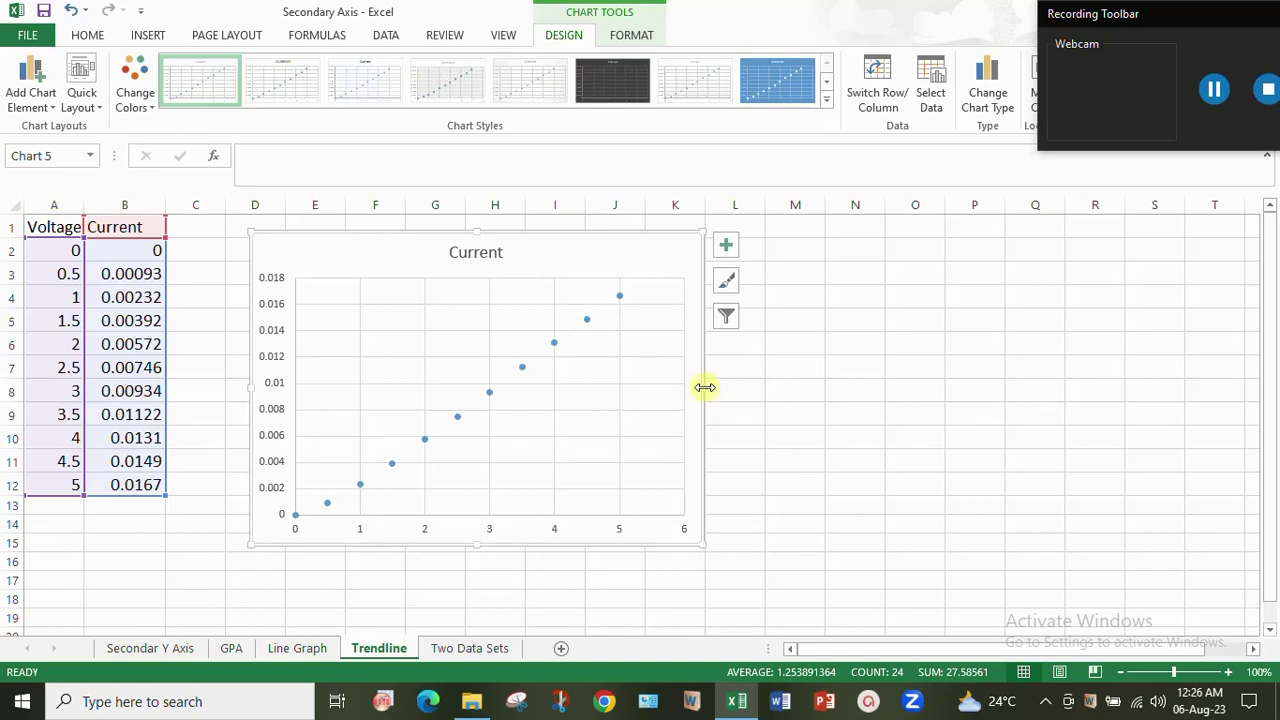
drag(705, 387, 747, 387)
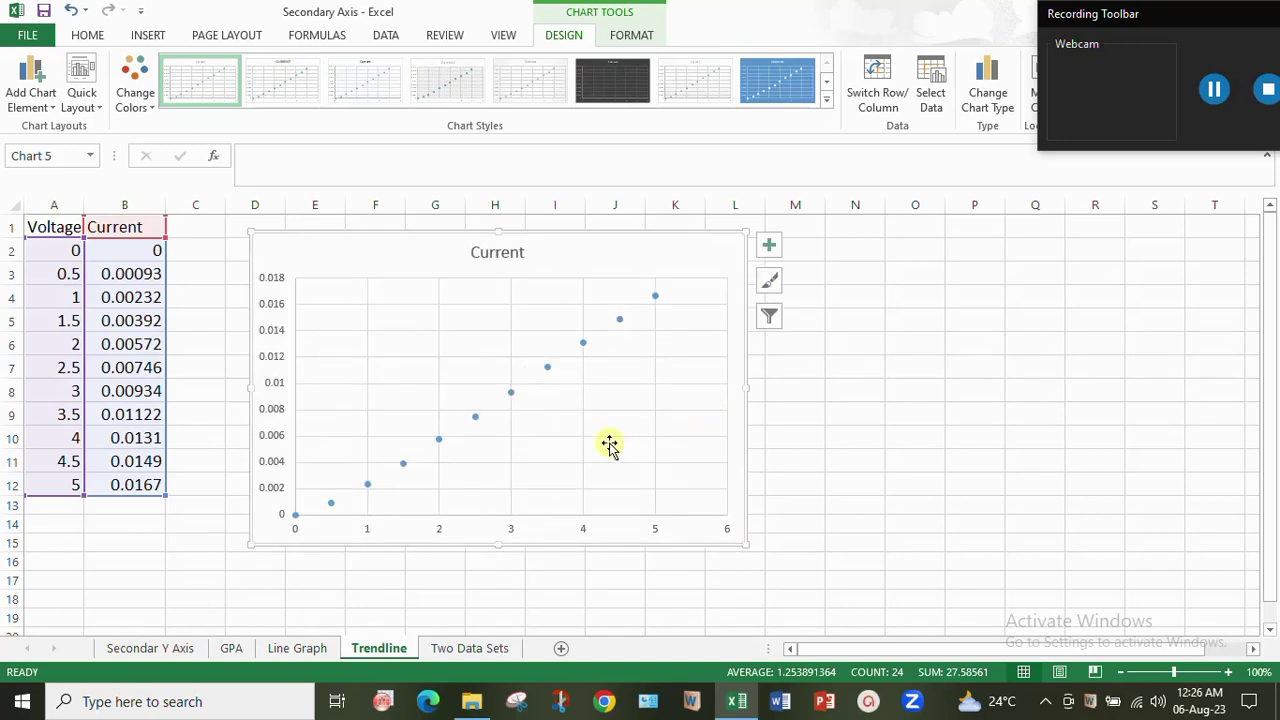
Step: Add axis titles to the chart, naming the horizontal axis "Voltage" and the vertical axis "Current"
click(769, 247)
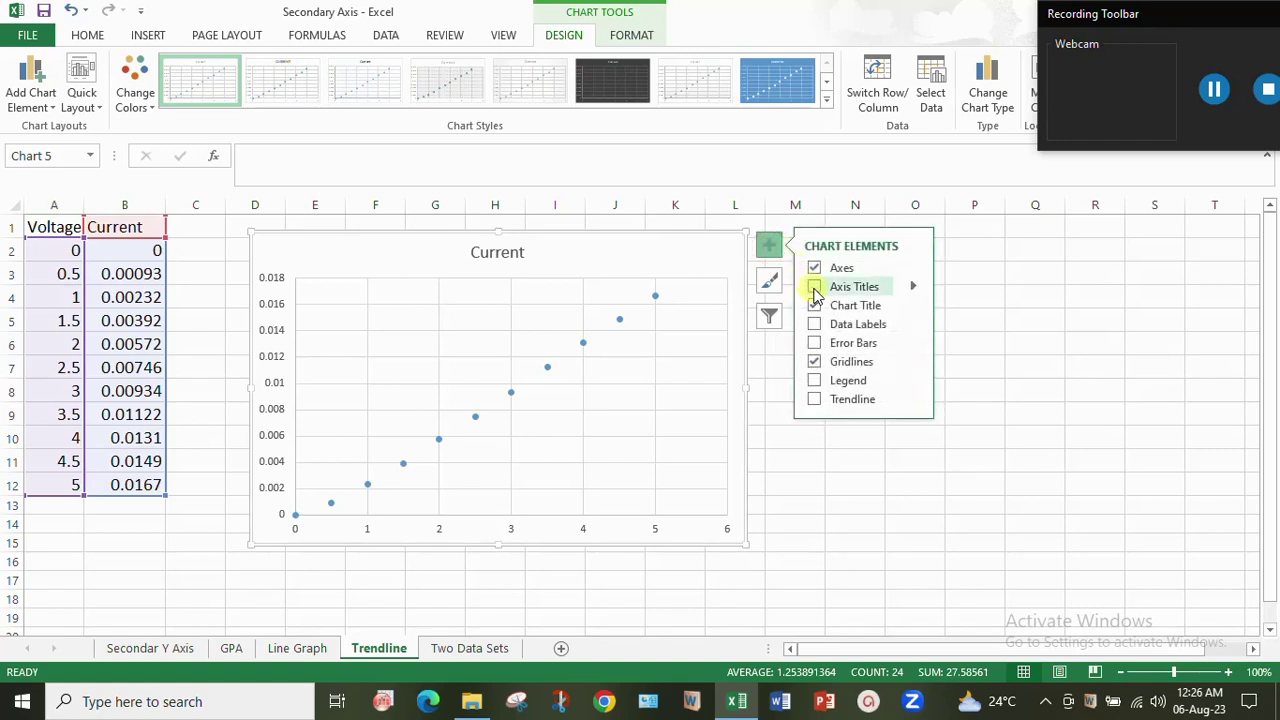
click(814, 286)
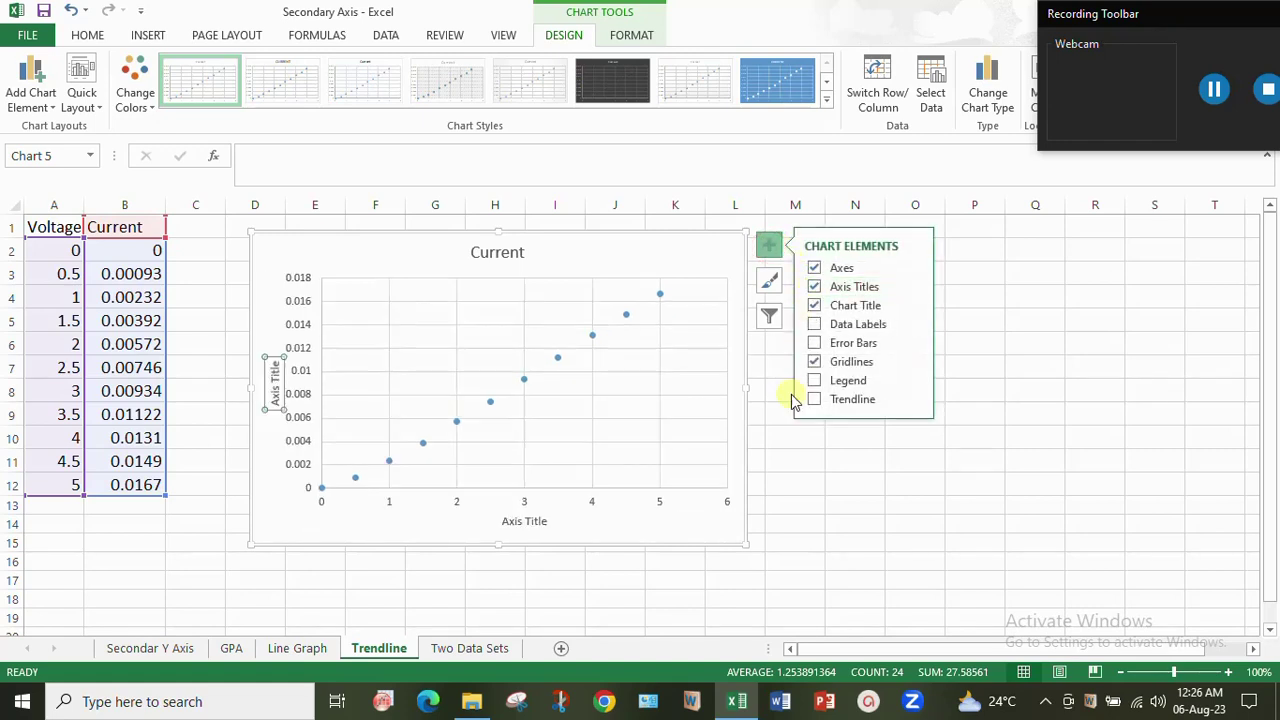
click(538, 521)
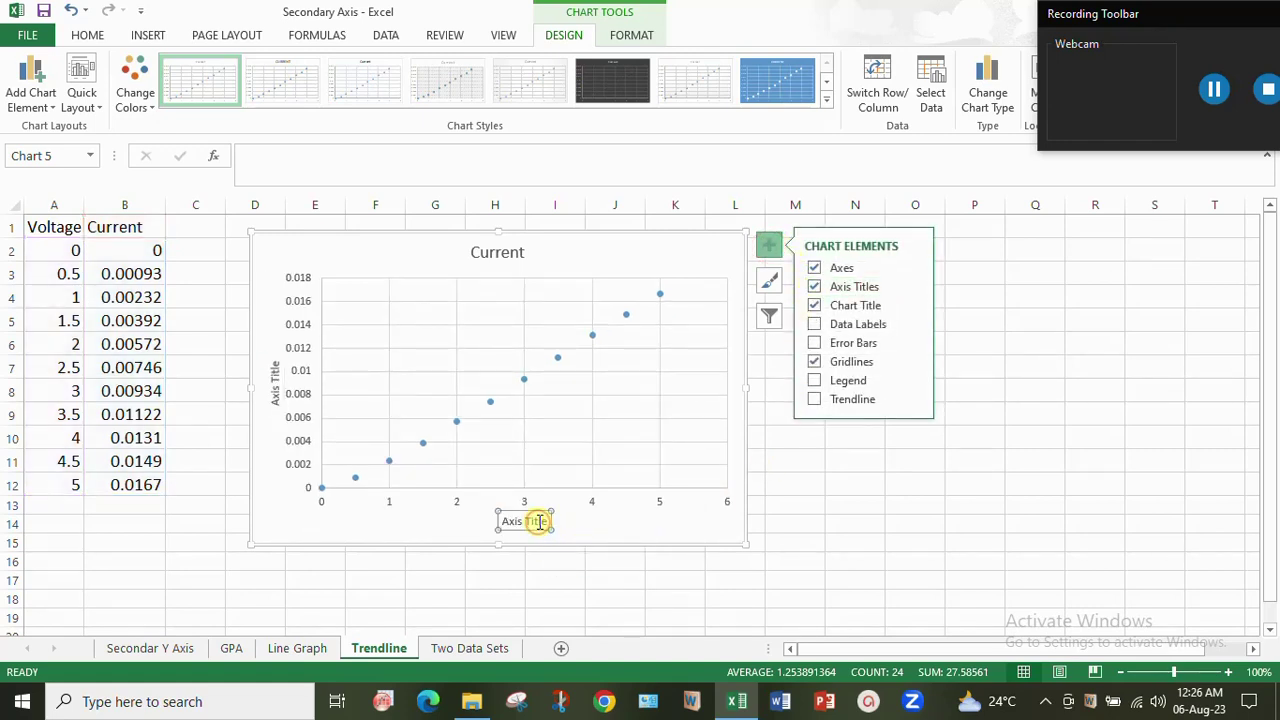
text(Voltage)
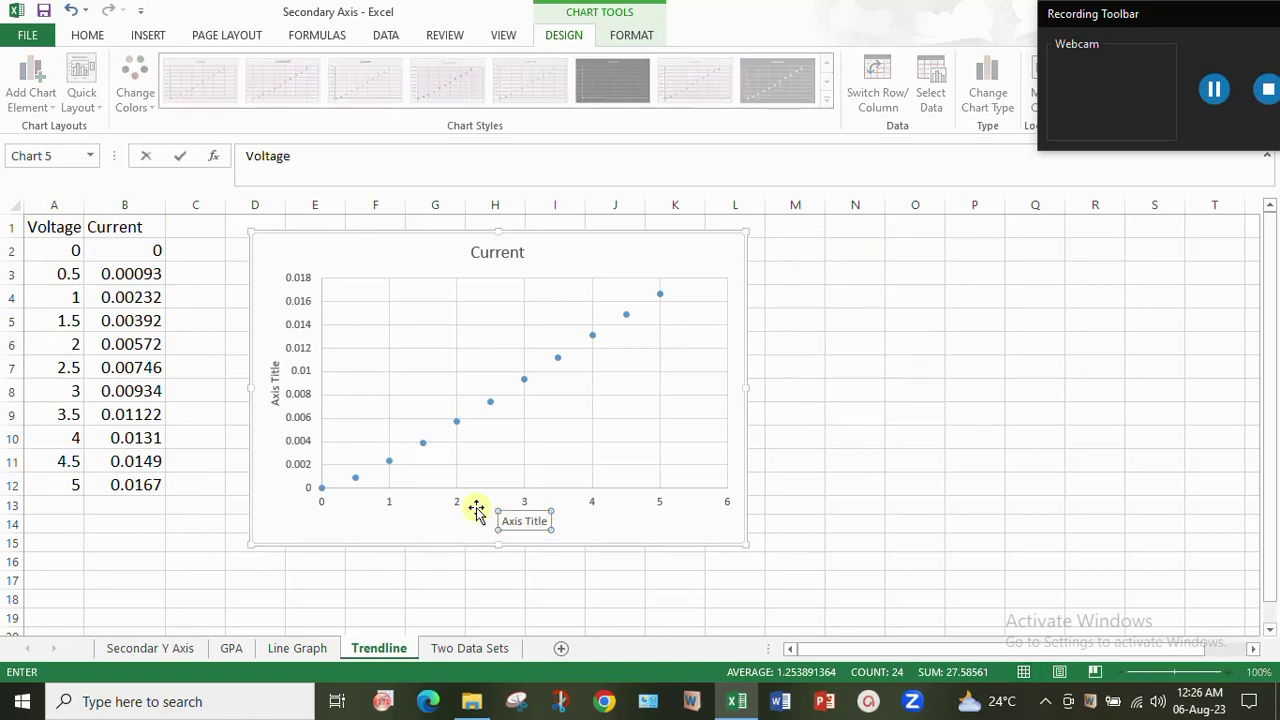
click(277, 398)
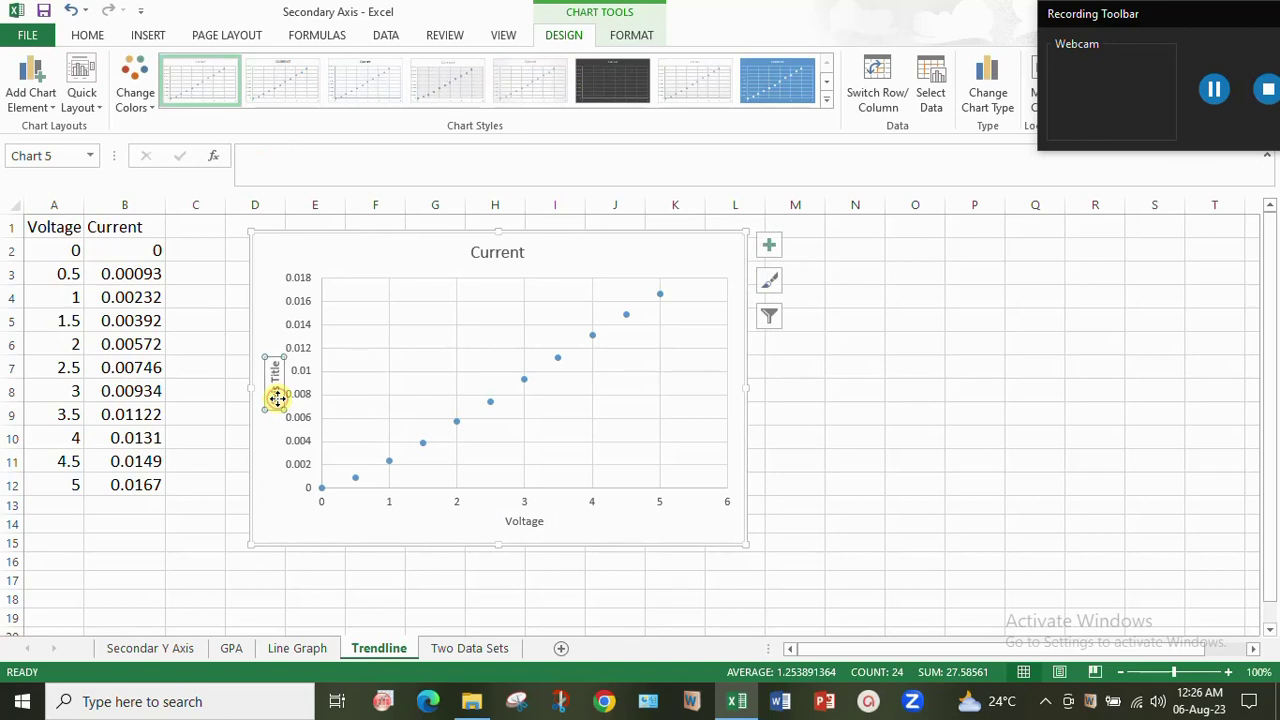
text(Current)
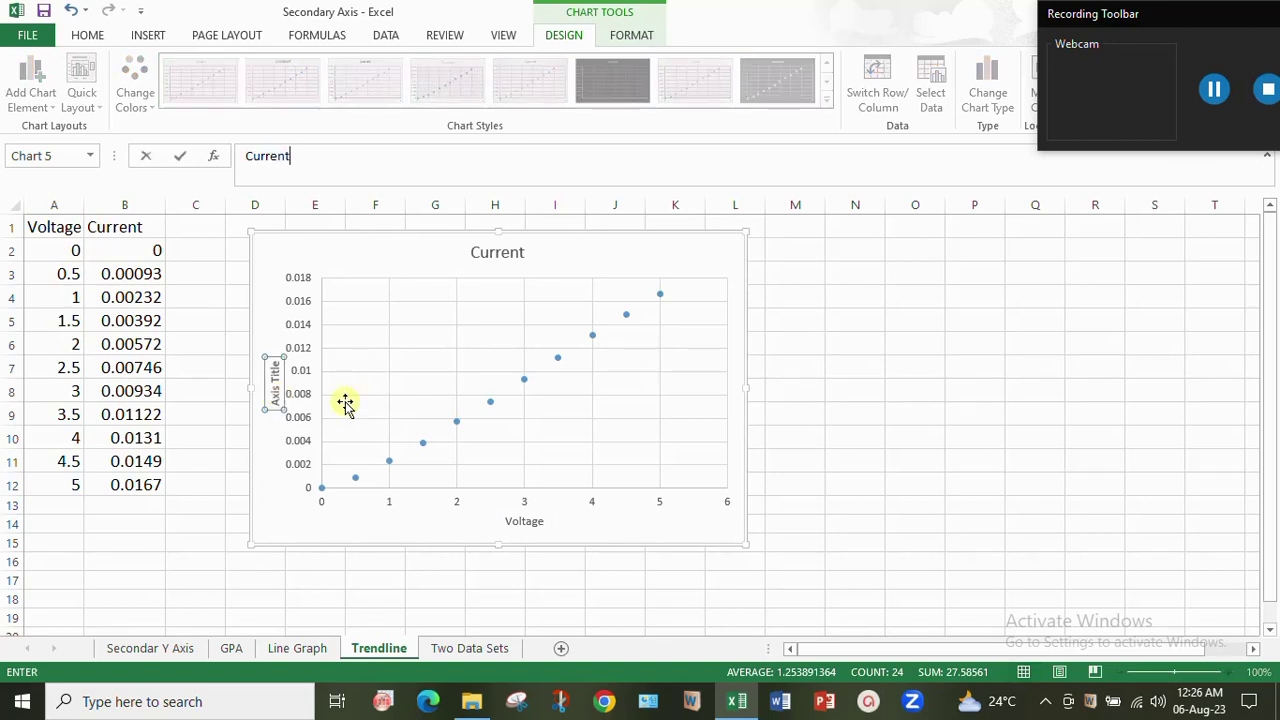
Step: Change the chart title to "Voltage vs Current"
click(508, 254)
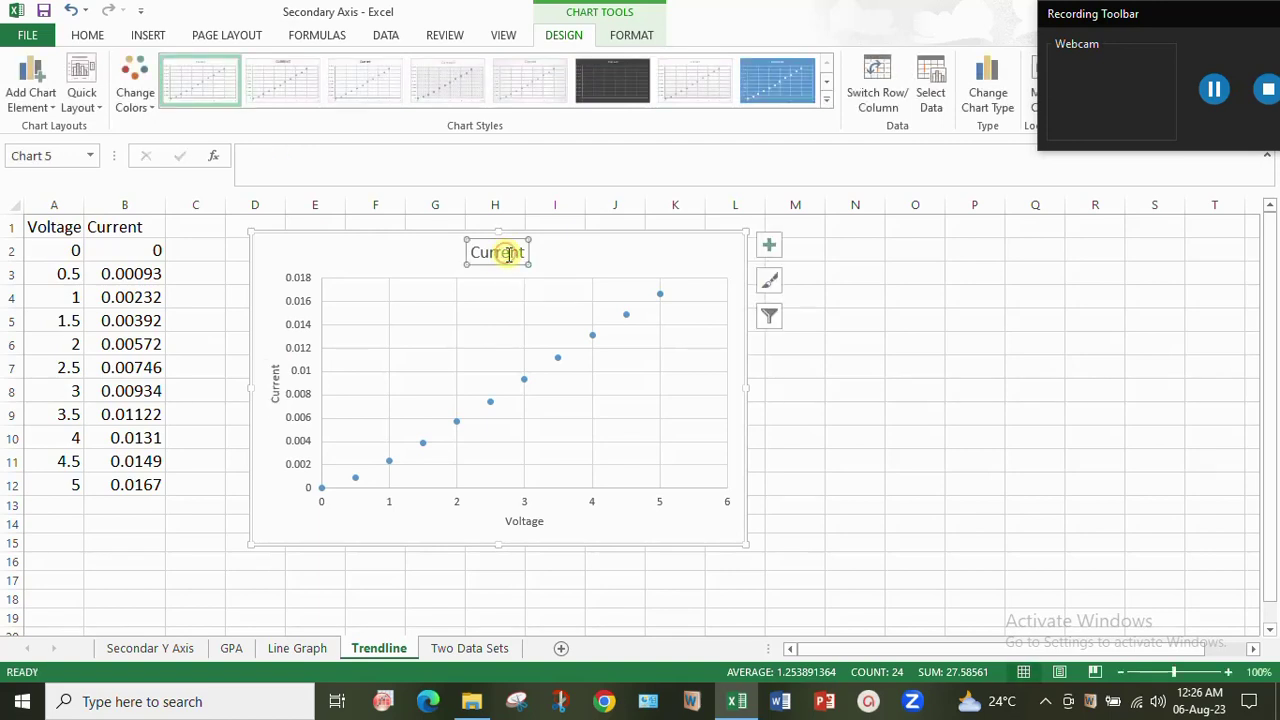
text(Voltage vs Current)
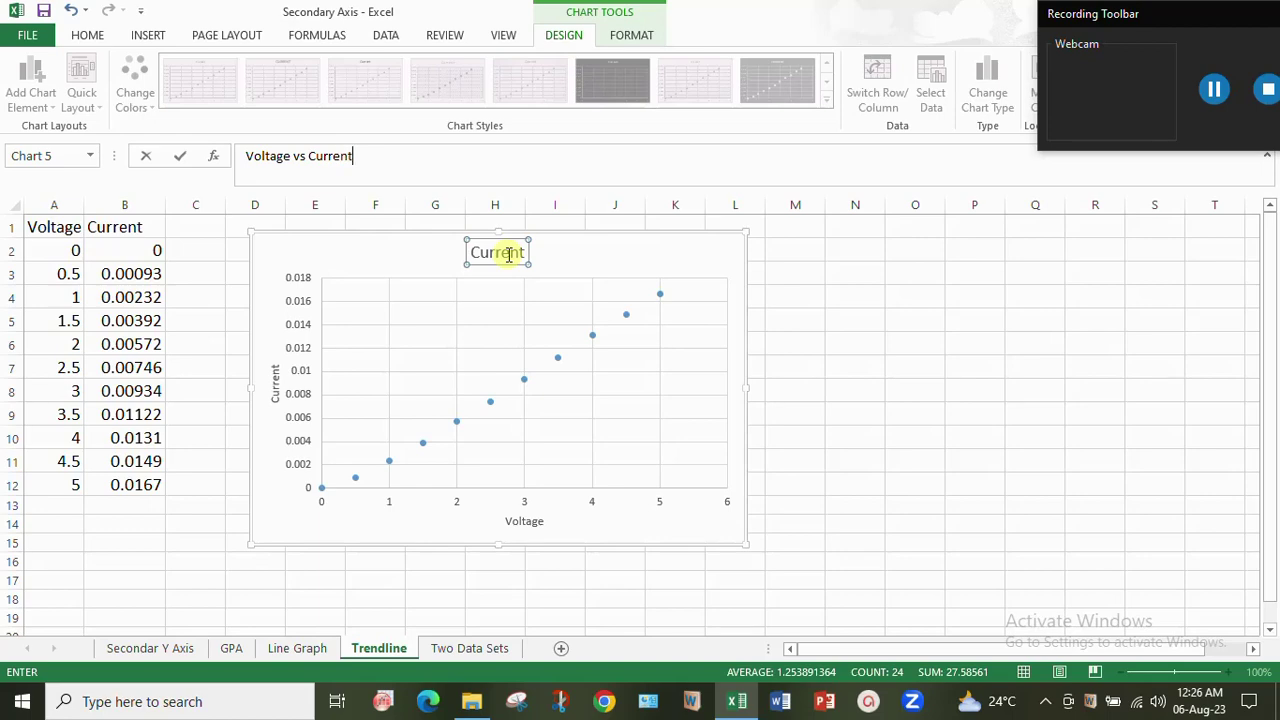
click(866, 343)
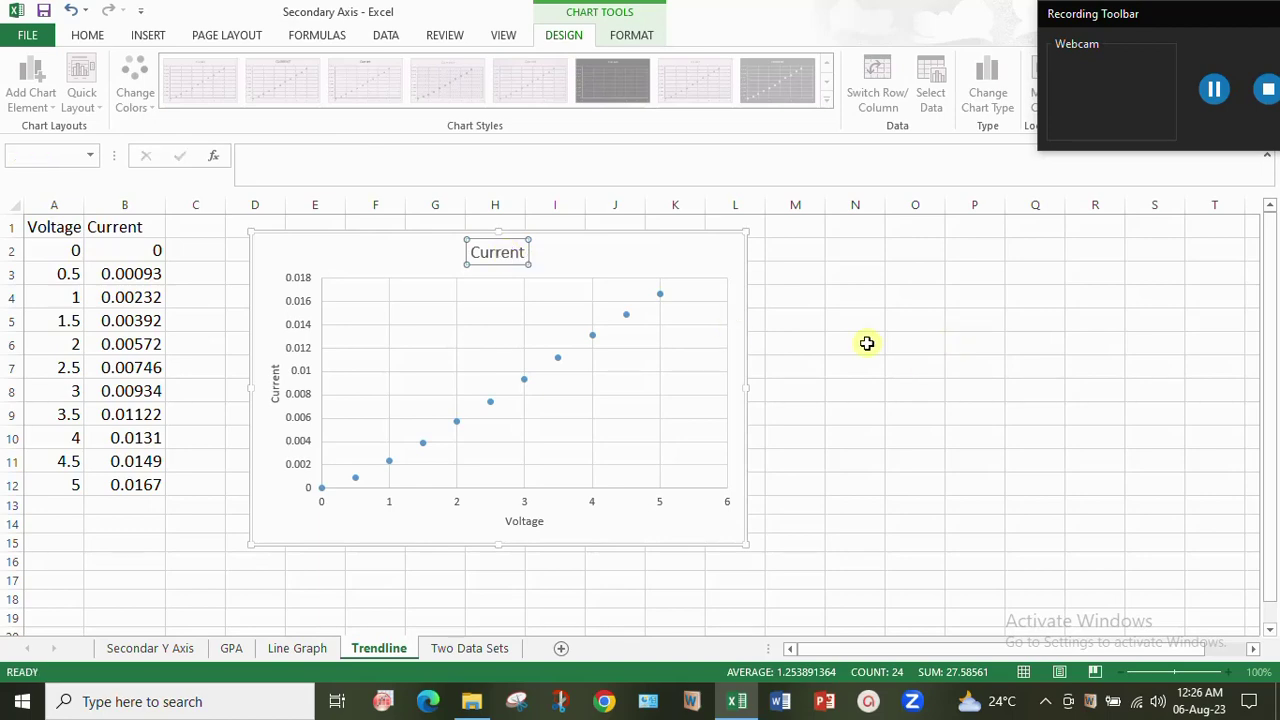
Step: Format the horizontal axis title "Voltage" as bold black text at font size 11
click(521, 519)
click(90, 35)
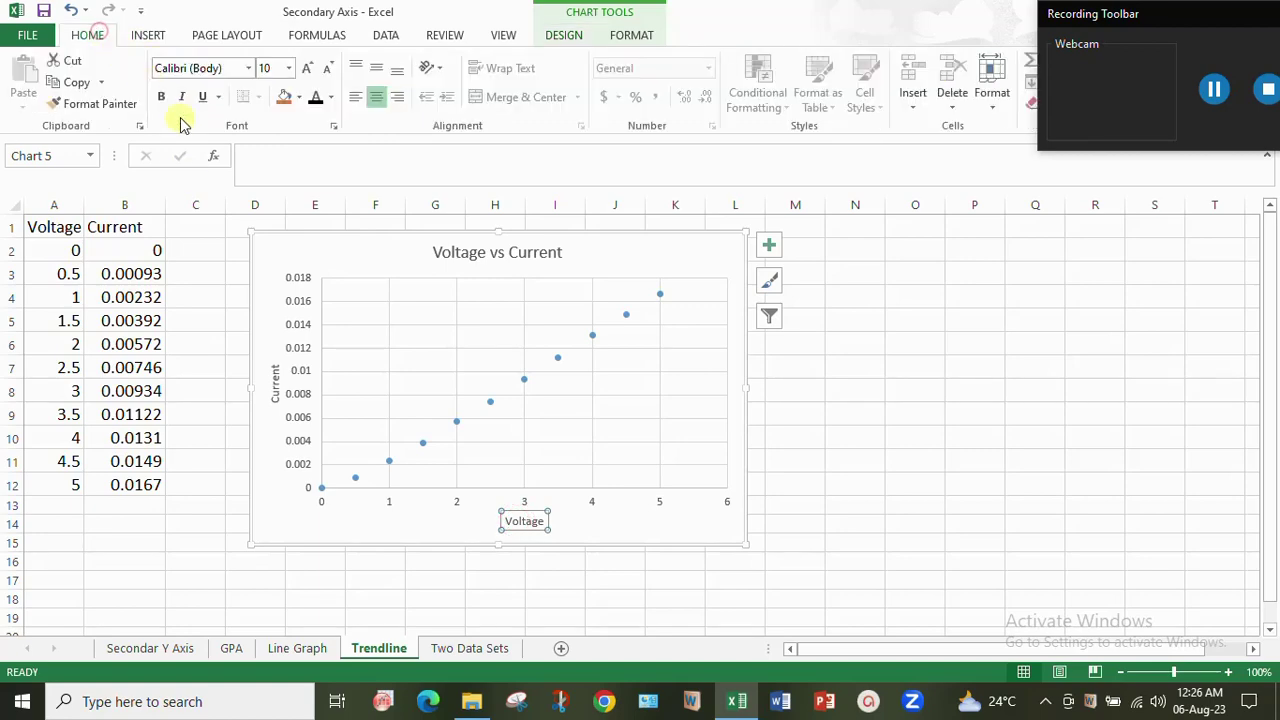
click(163, 97)
click(288, 68)
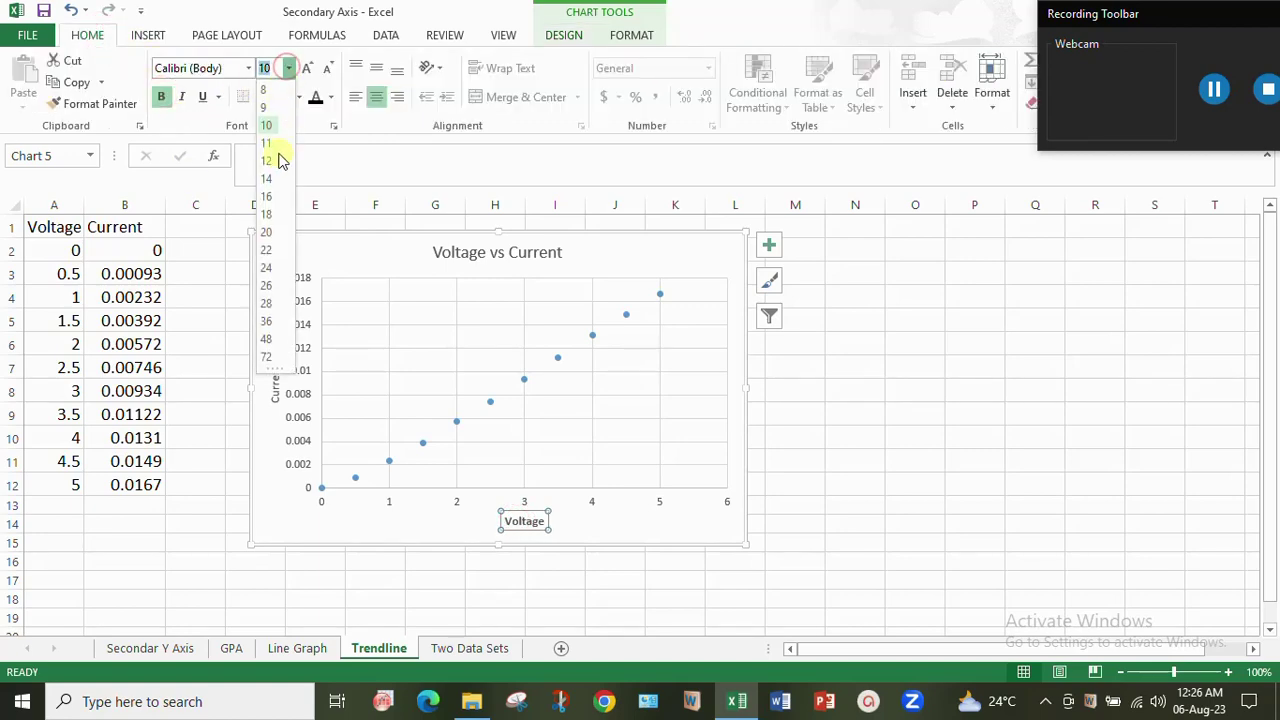
click(268, 150)
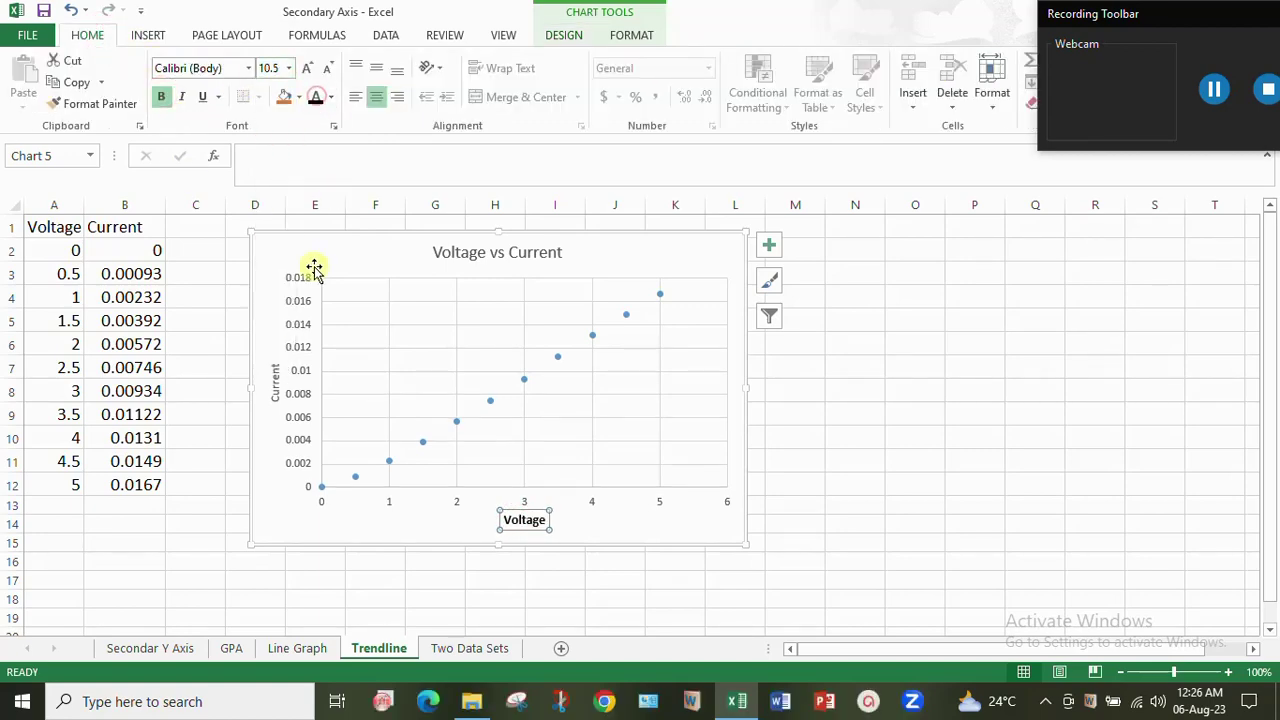
Step: Format the vertical axis title "Current" as bold black text at font size 11
click(276, 377)
click(163, 96)
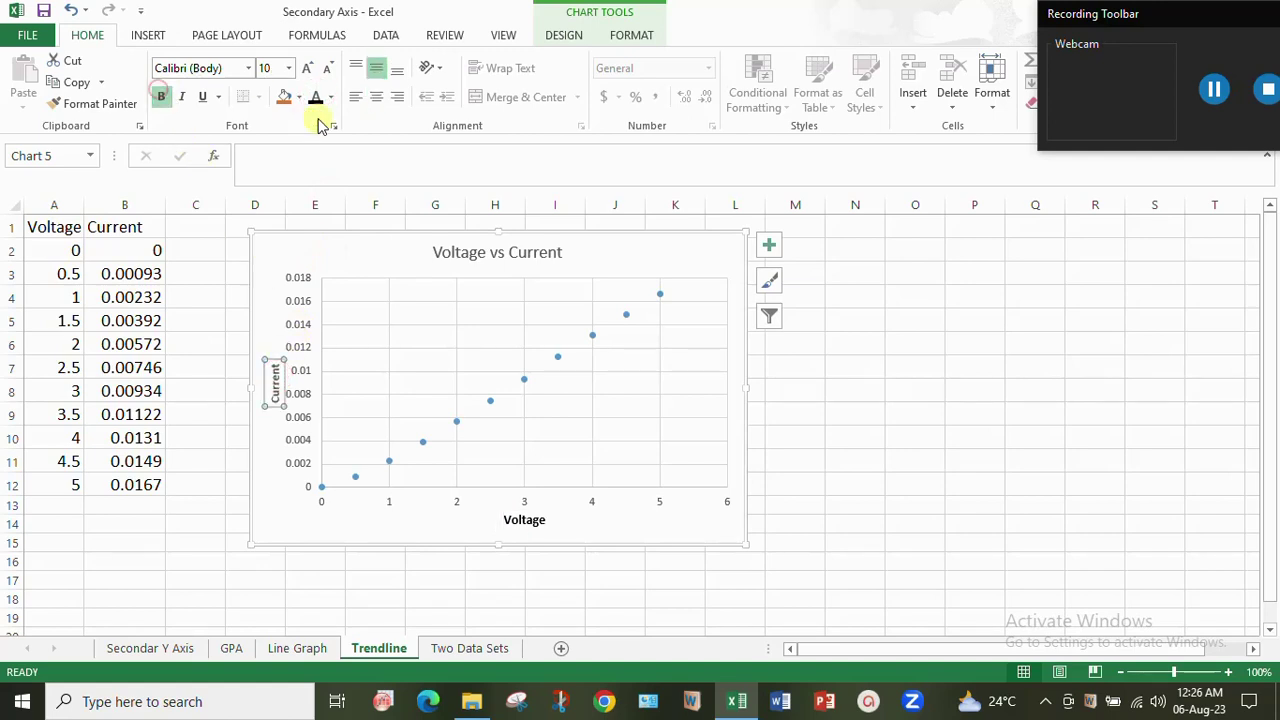
click(288, 68)
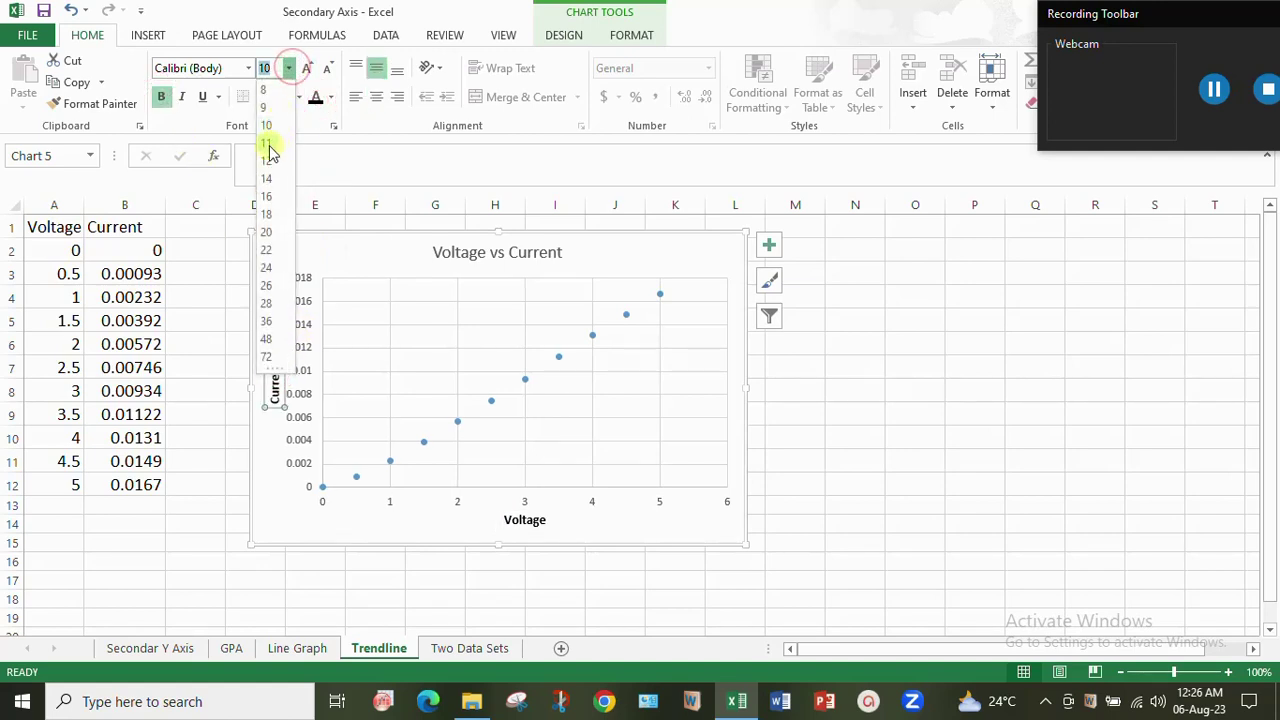
click(268, 145)
Step: Format the chart title "Voltage vs Current" as bold black text at font size 14
click(480, 252)
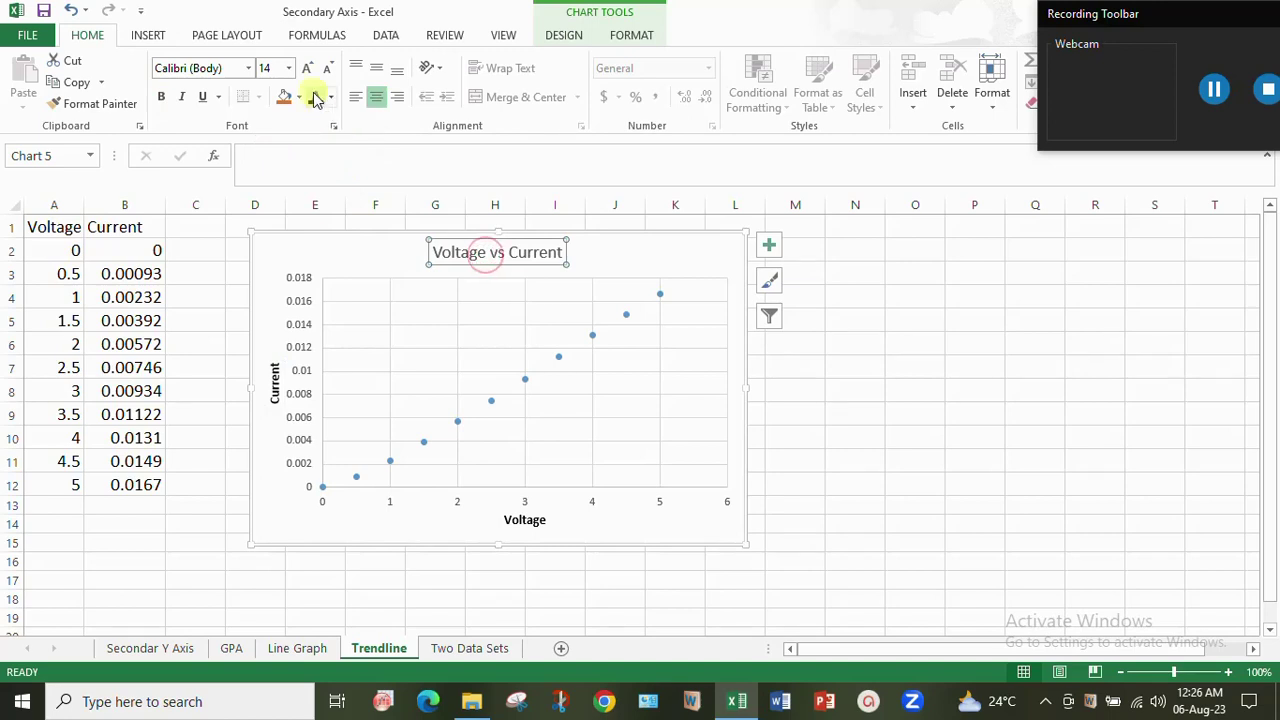
click(161, 96)
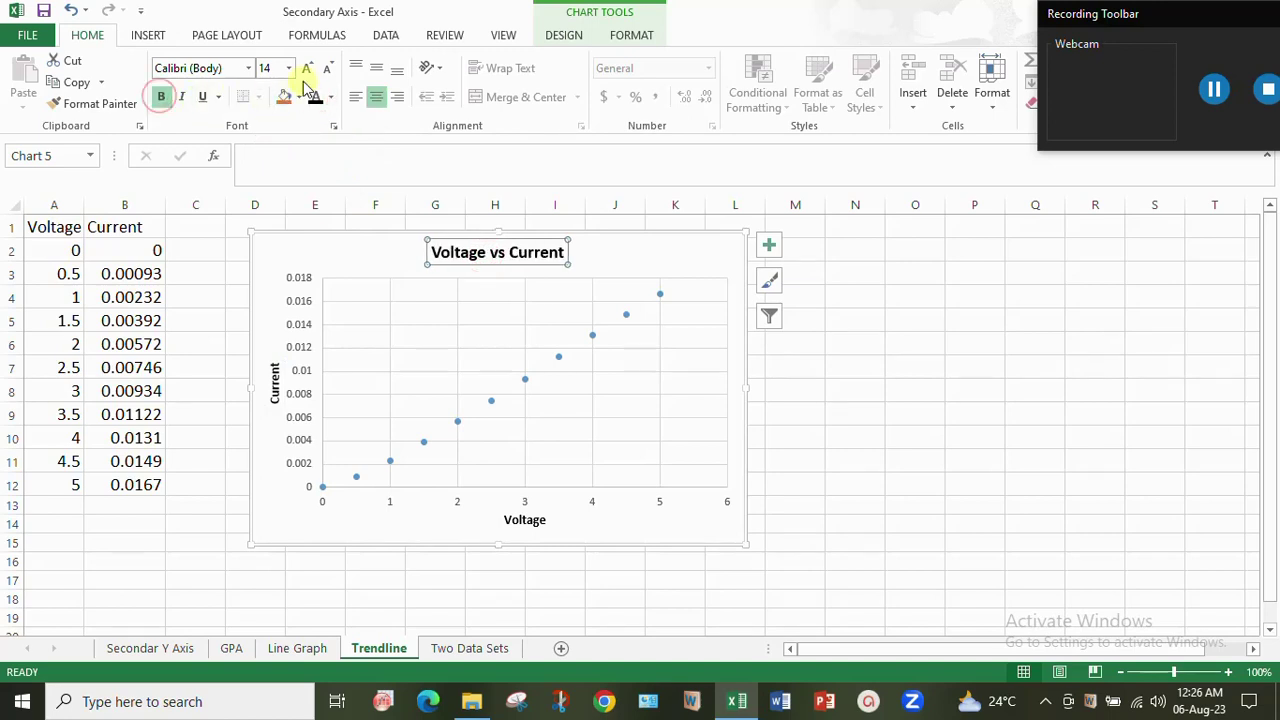
click(288, 68)
click(267, 191)
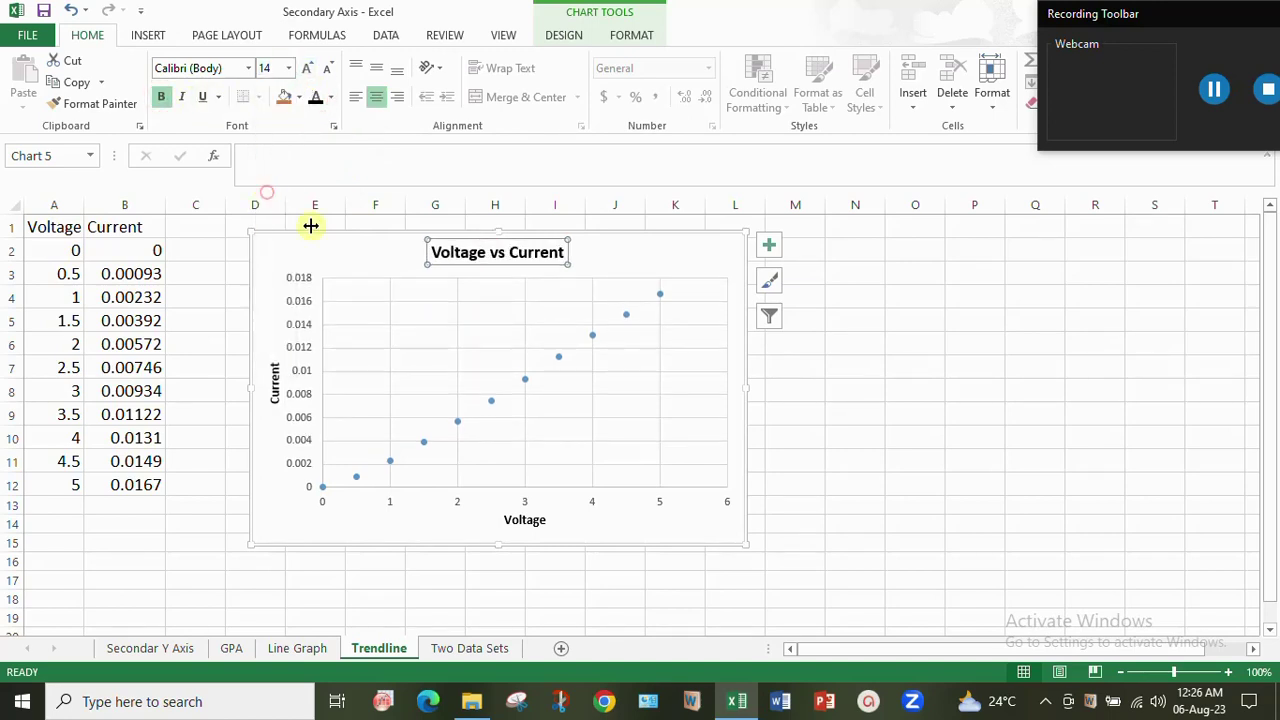
Step: Remove the chart's gridlines and set the horizontal axis maximum bound to 5
click(777, 249)
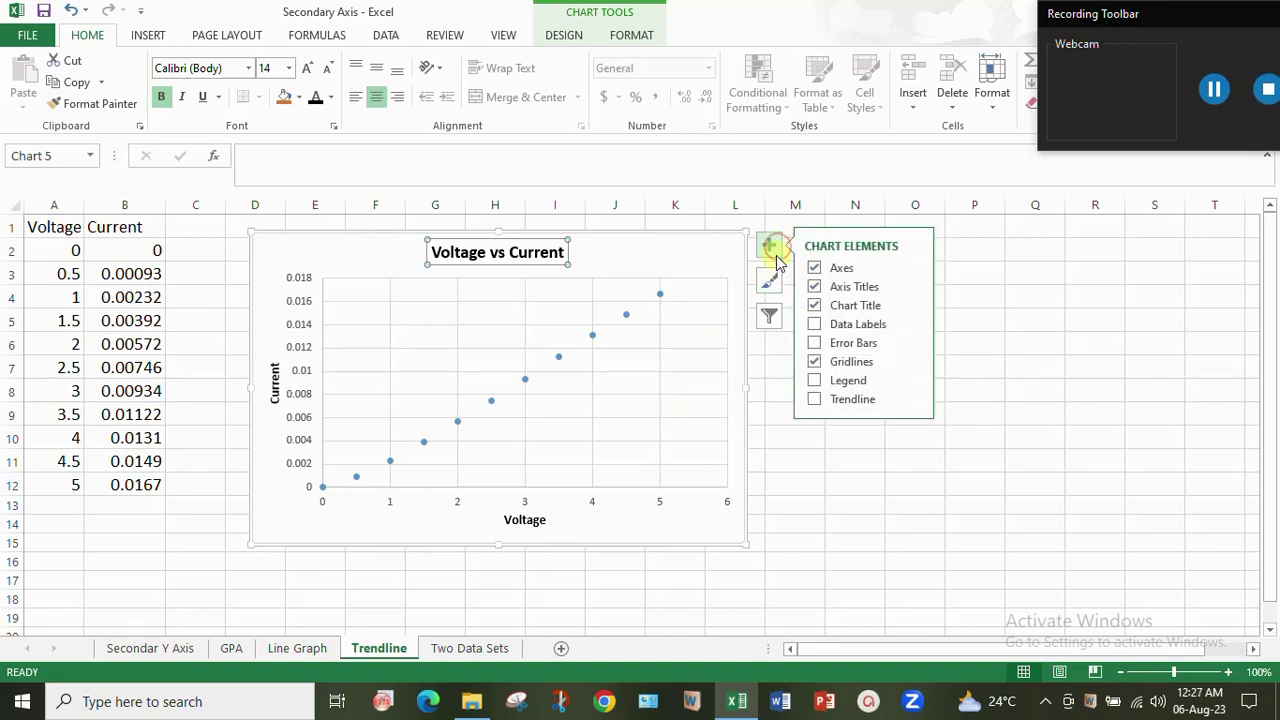
click(814, 364)
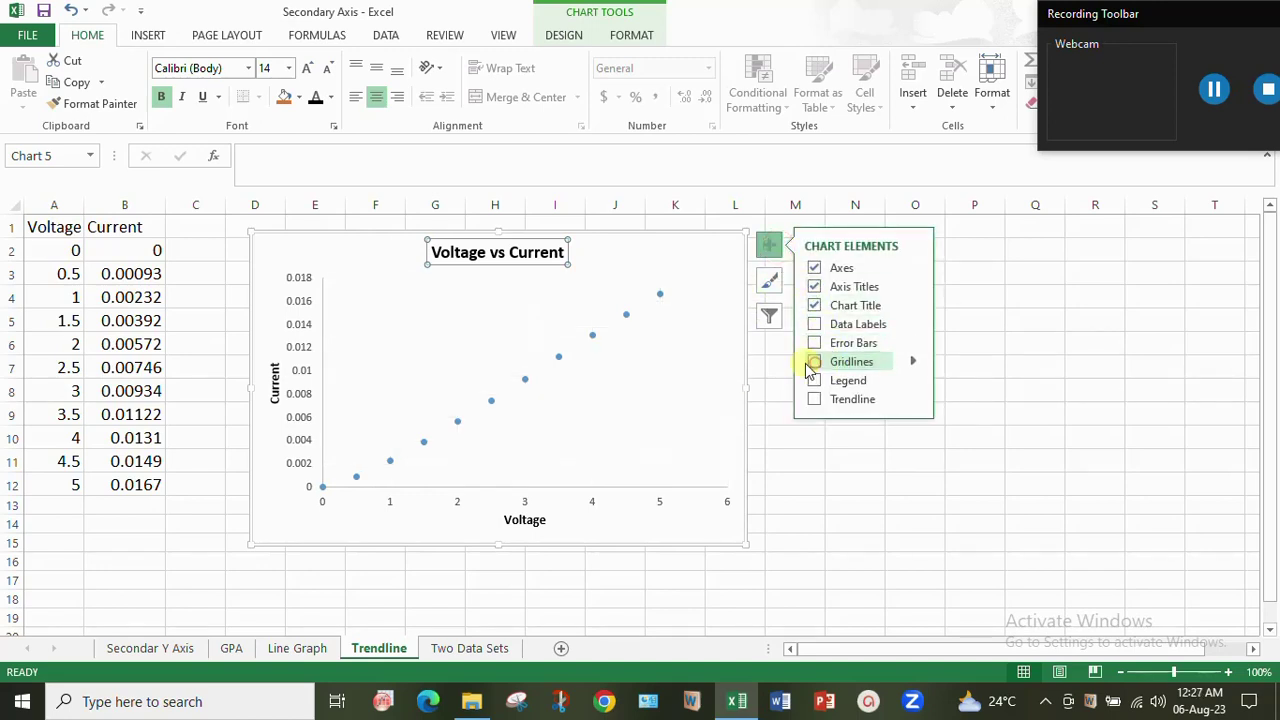
click(664, 505)
right_click(663, 506)
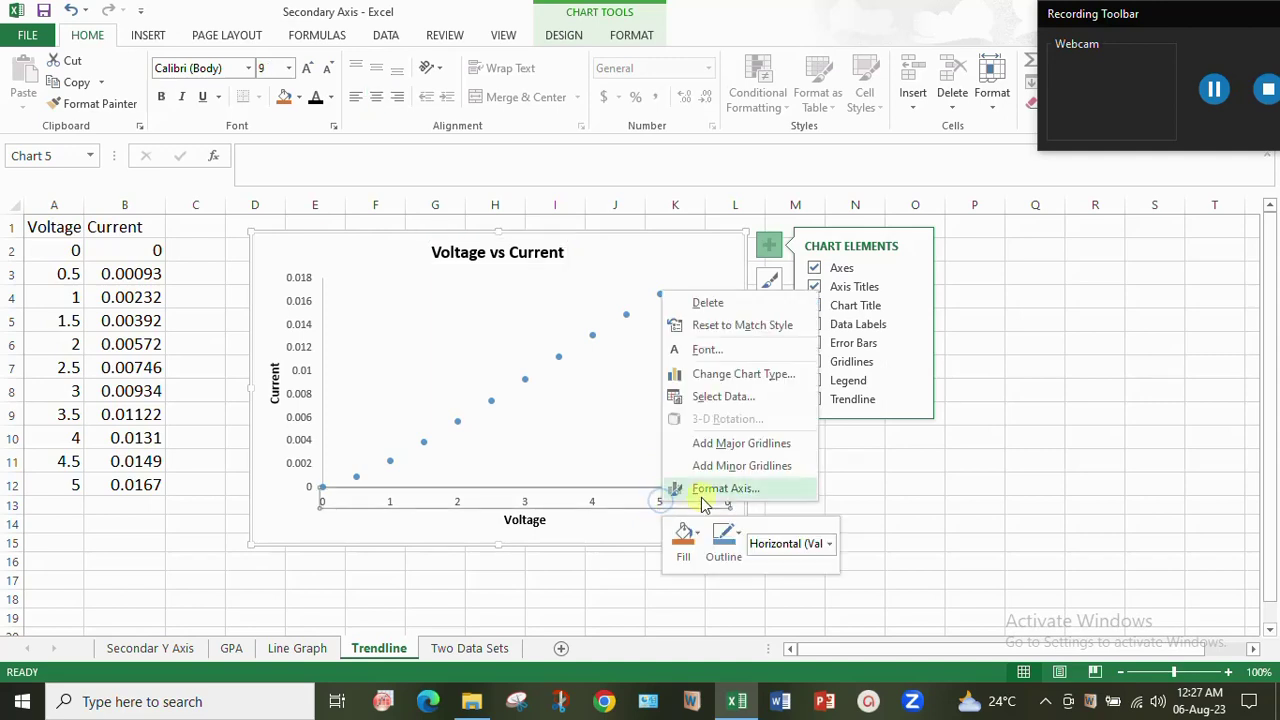
click(712, 490)
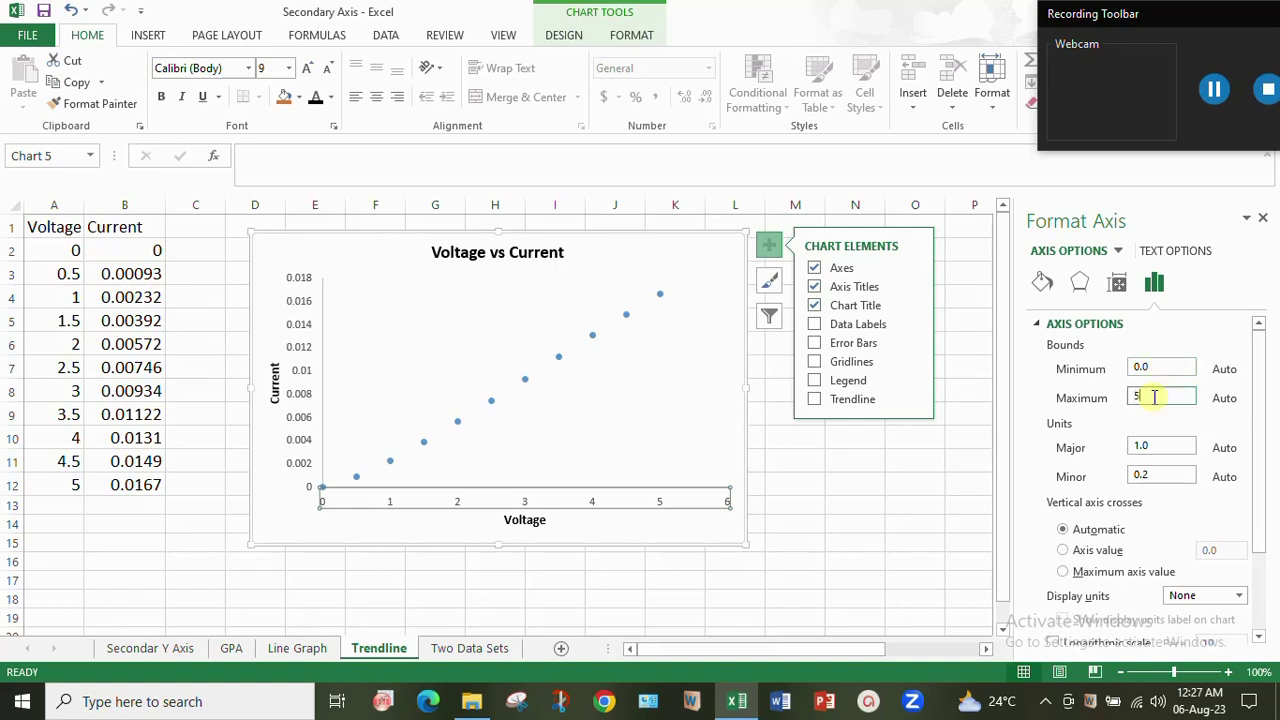
click(1179, 371)
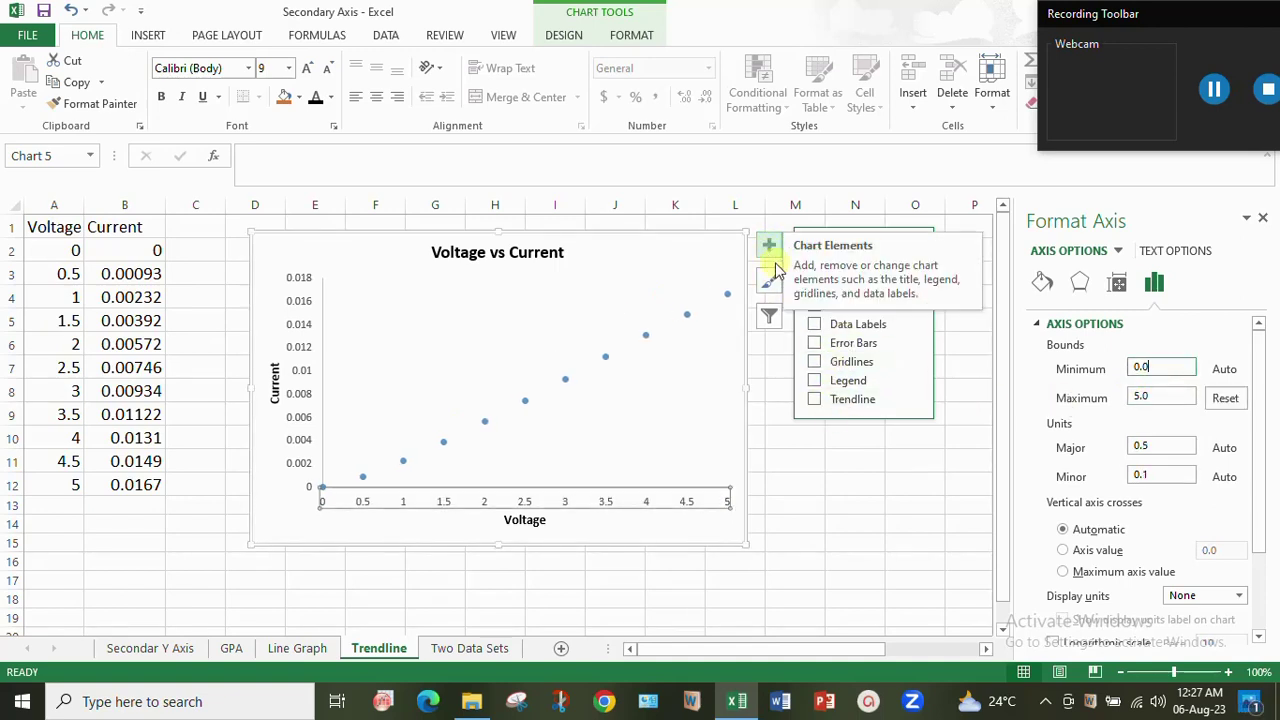
Step: Add a linear trendline to the chart's data points and open its formatting options
click(815, 401)
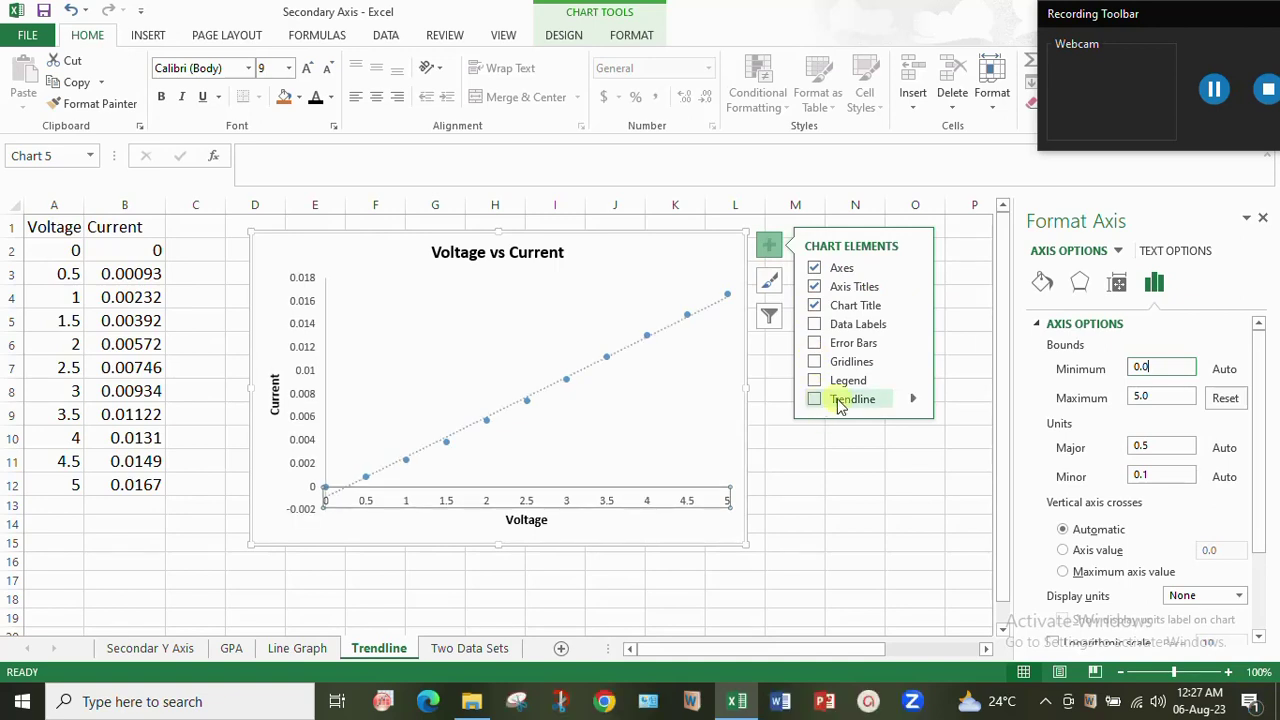
click(840, 404)
click(912, 399)
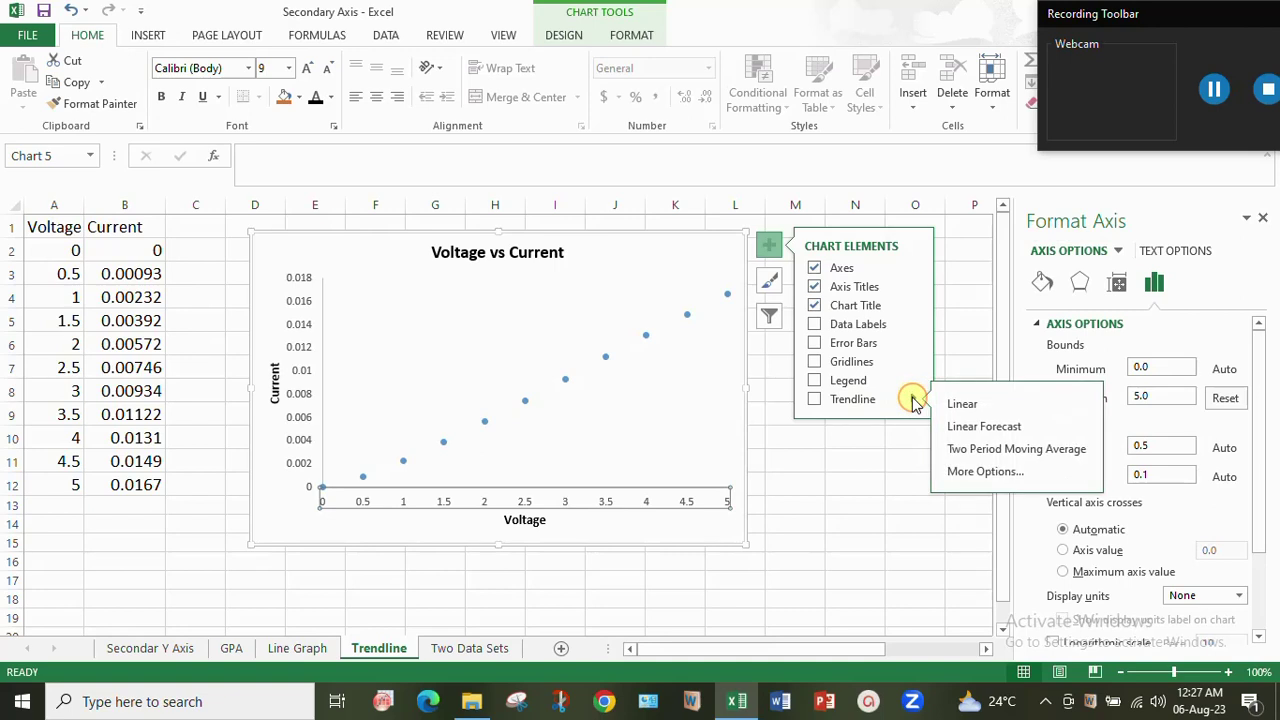
click(988, 471)
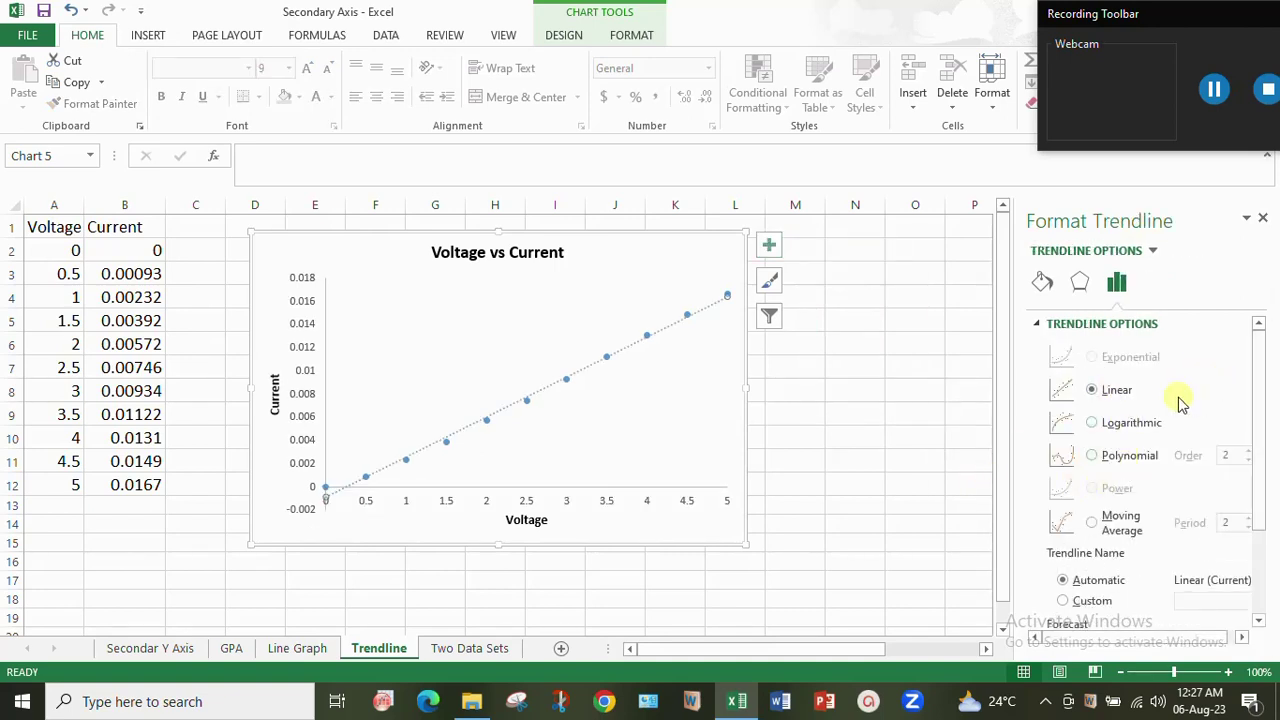
Step: Display the trendline's equation and R-squared value on the chart
drag(1260, 405, 1256, 504)
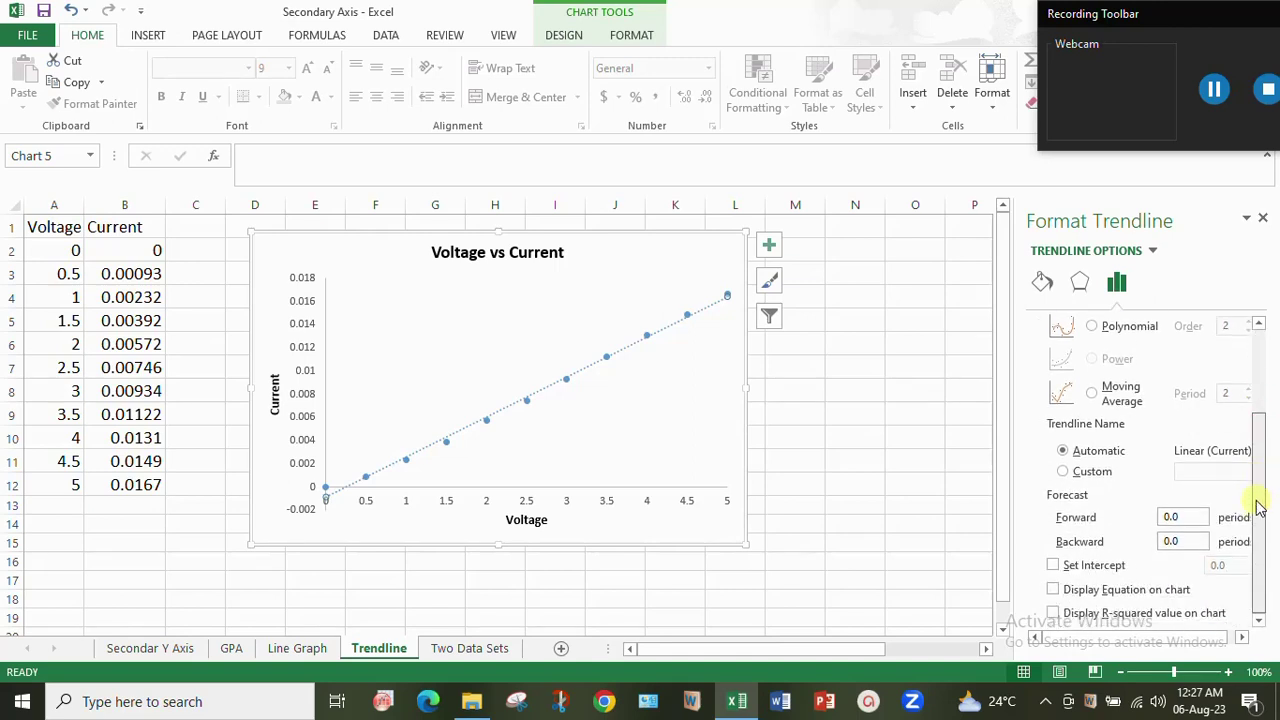
click(1054, 590)
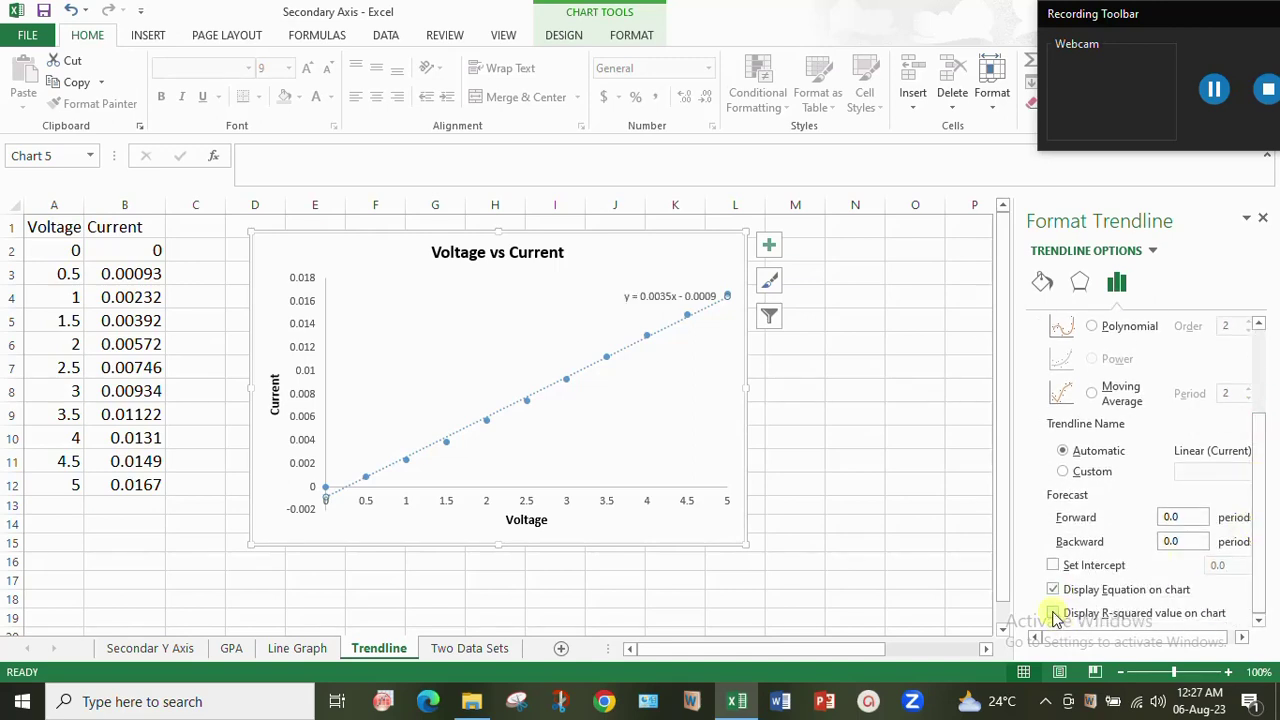
click(1054, 613)
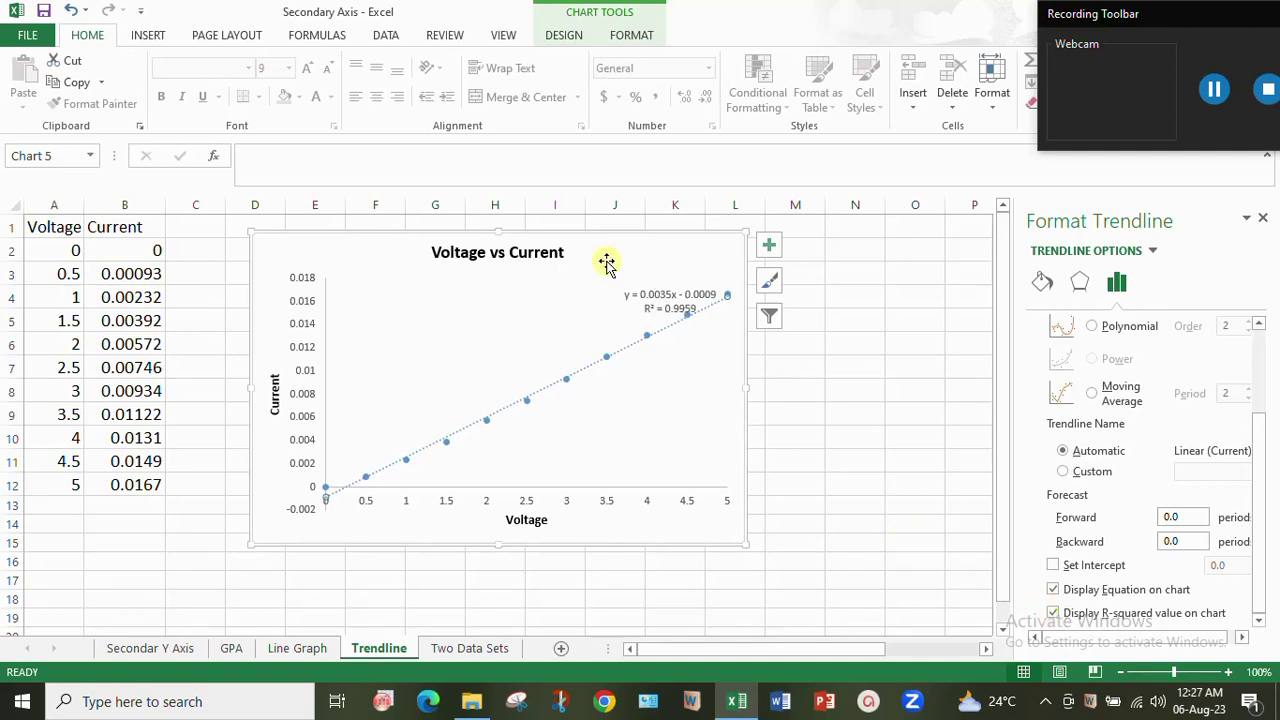
Step: Move the trendline equation and R-squared label into the empty area above the line and format it as bold black text at font size 12
click(643, 291)
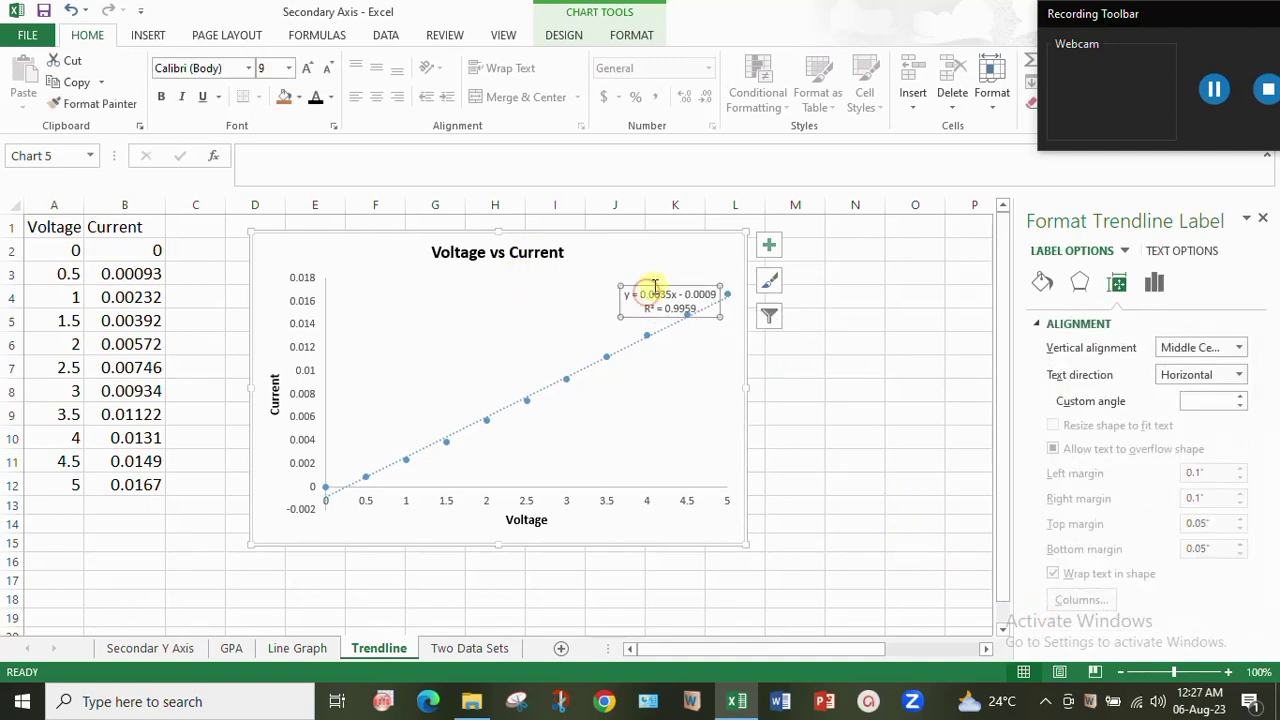
drag(654, 289, 429, 306)
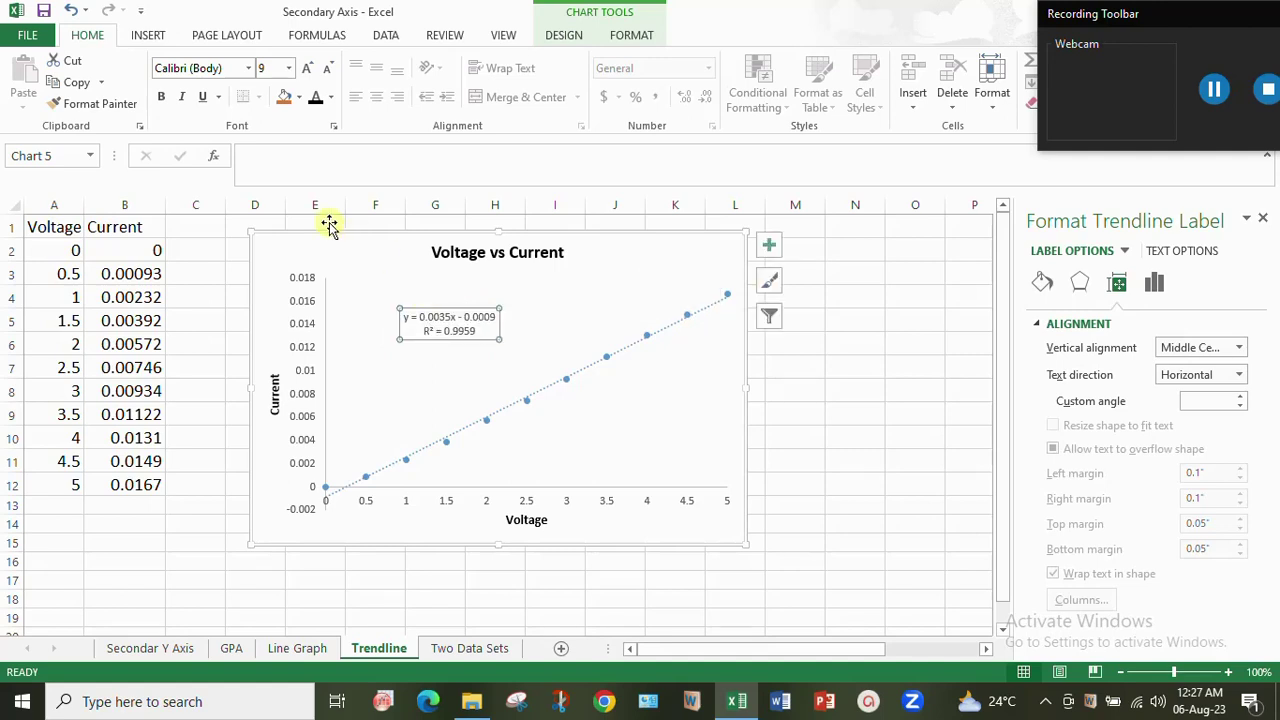
click(161, 96)
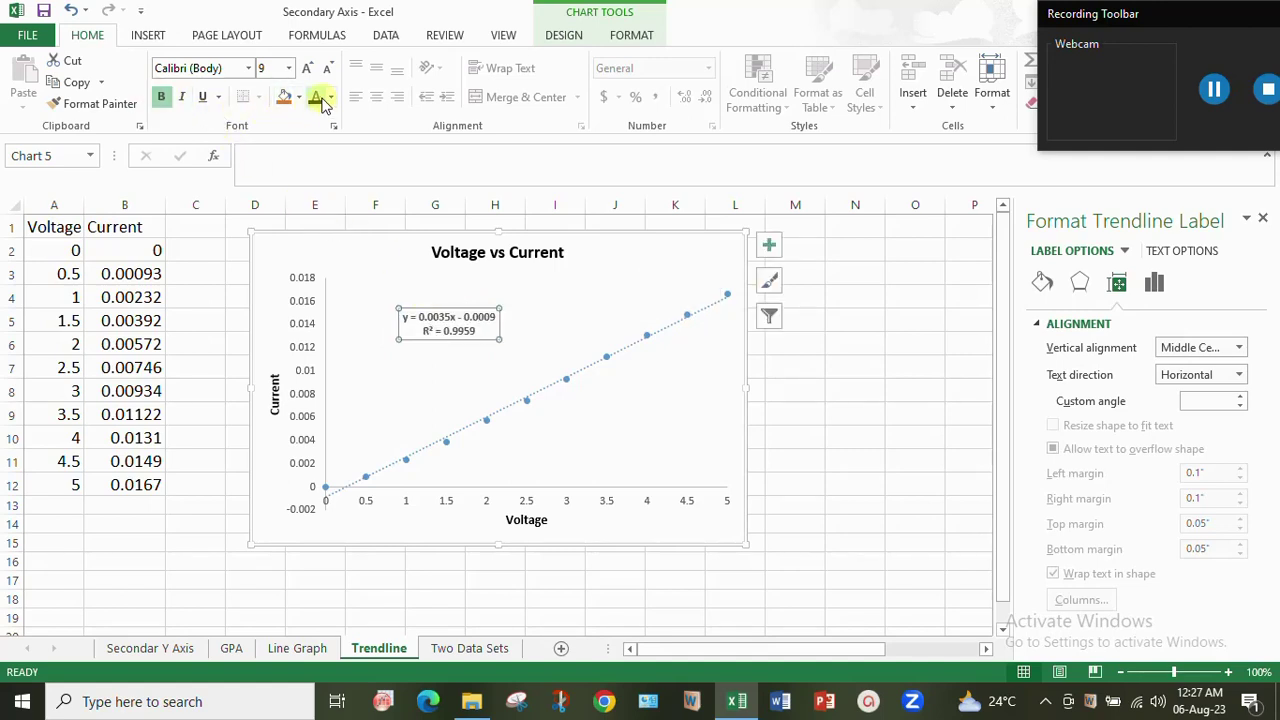
click(288, 68)
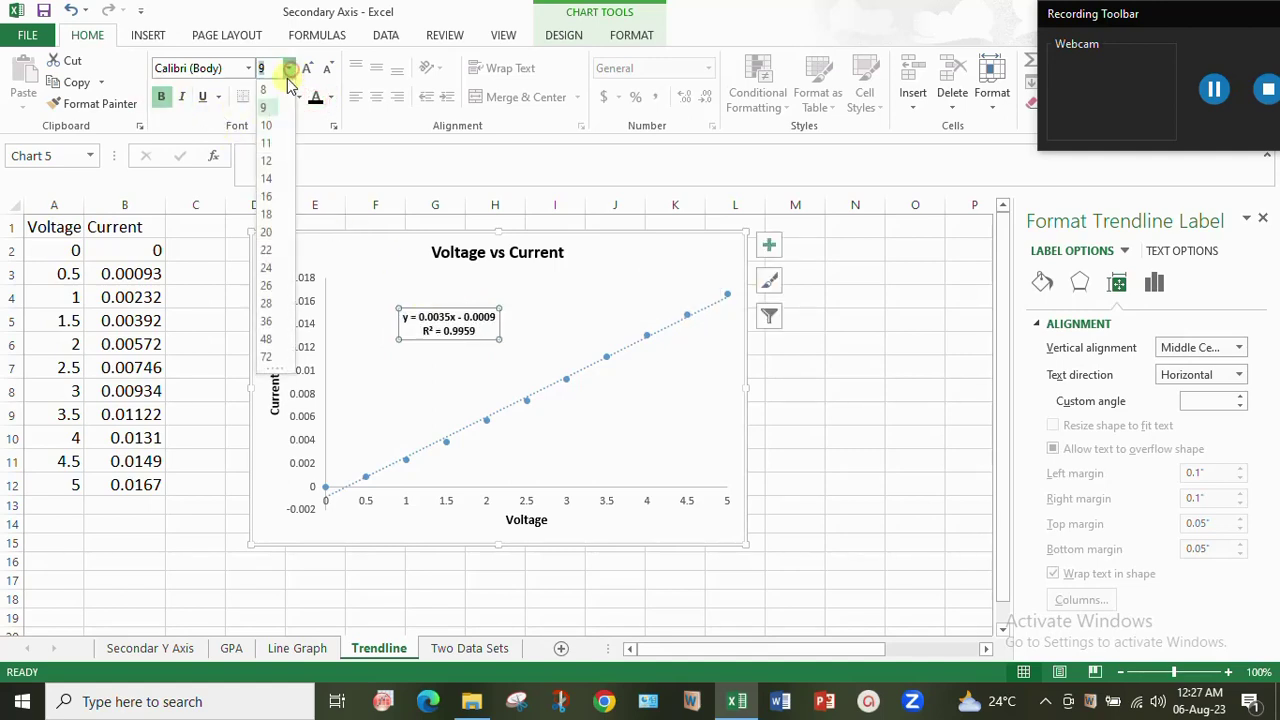
click(267, 161)
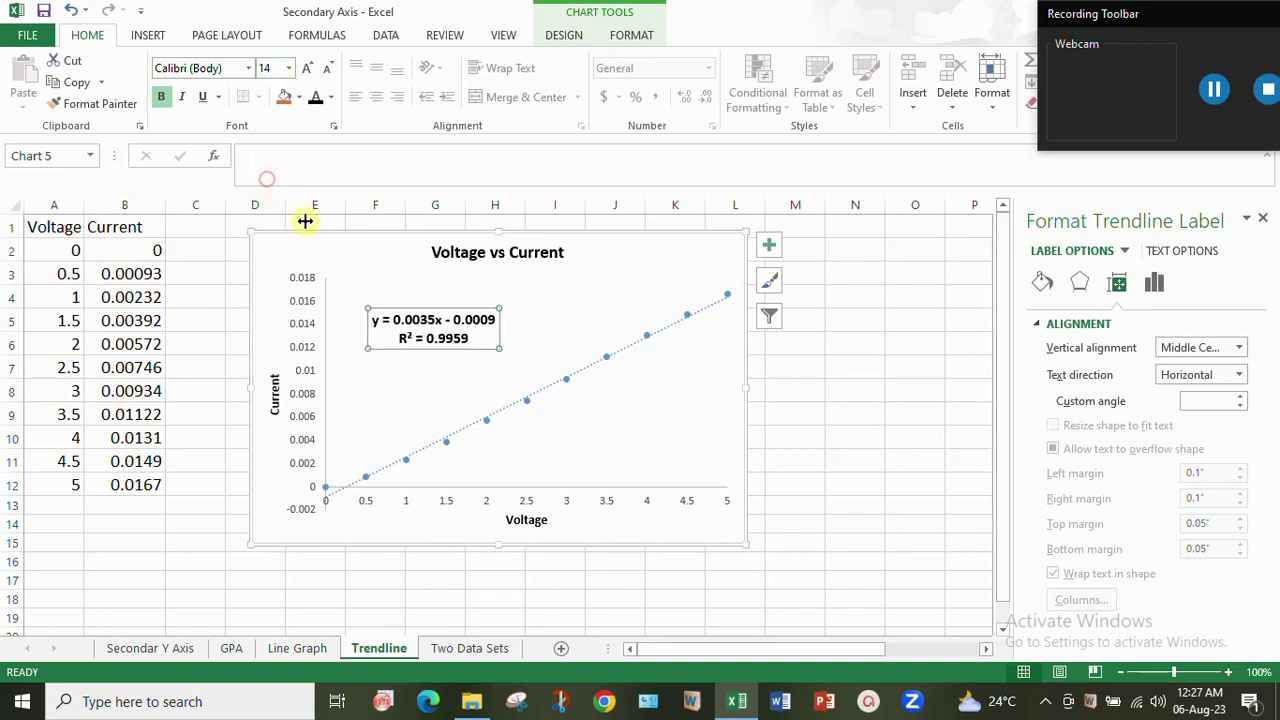
drag(443, 313, 476, 298)
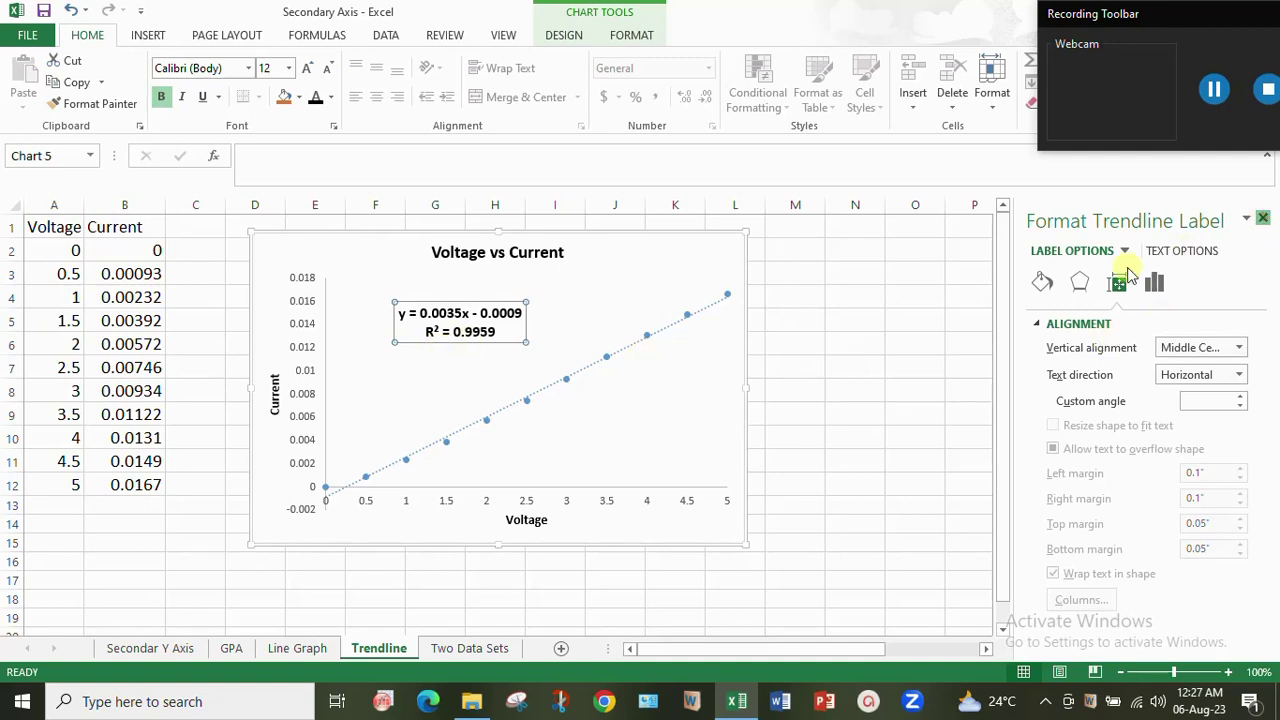
click(1263, 219)
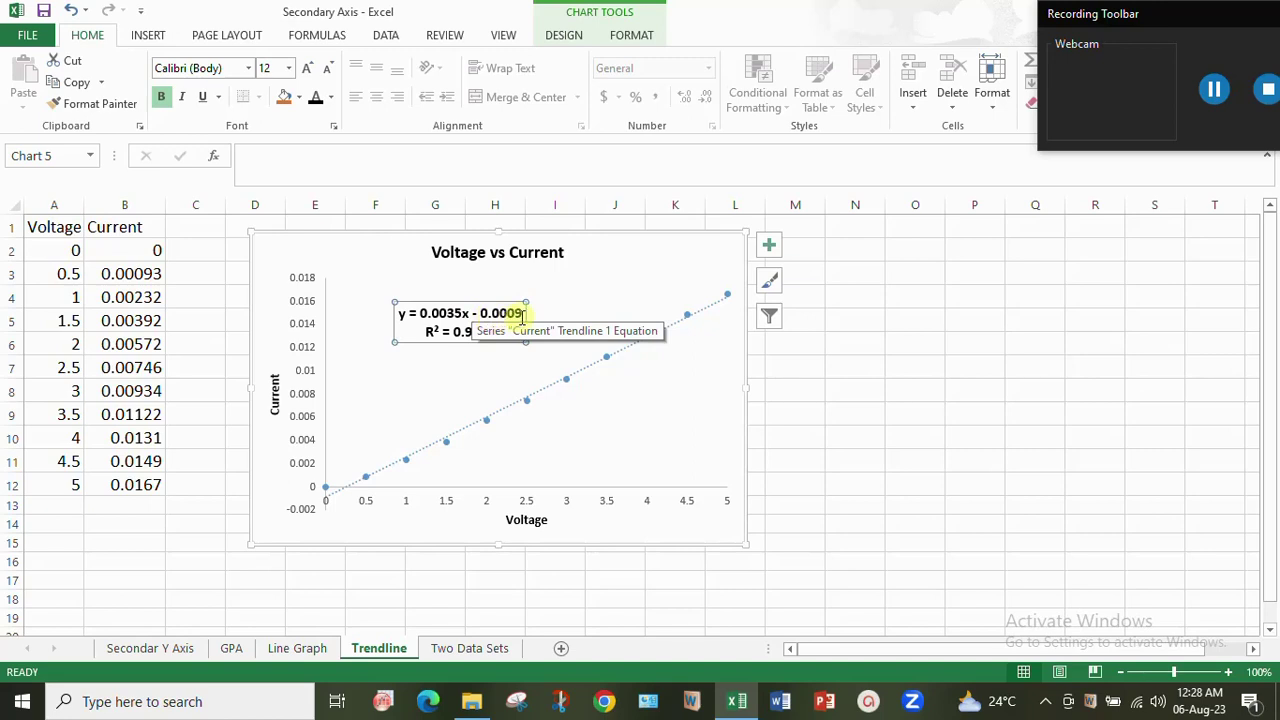
Step: Calculate the slope in cell N2 with =SLOPE(B2:B12,A2:A12), using Current as known y's and Voltage as known x's
click(855, 248)
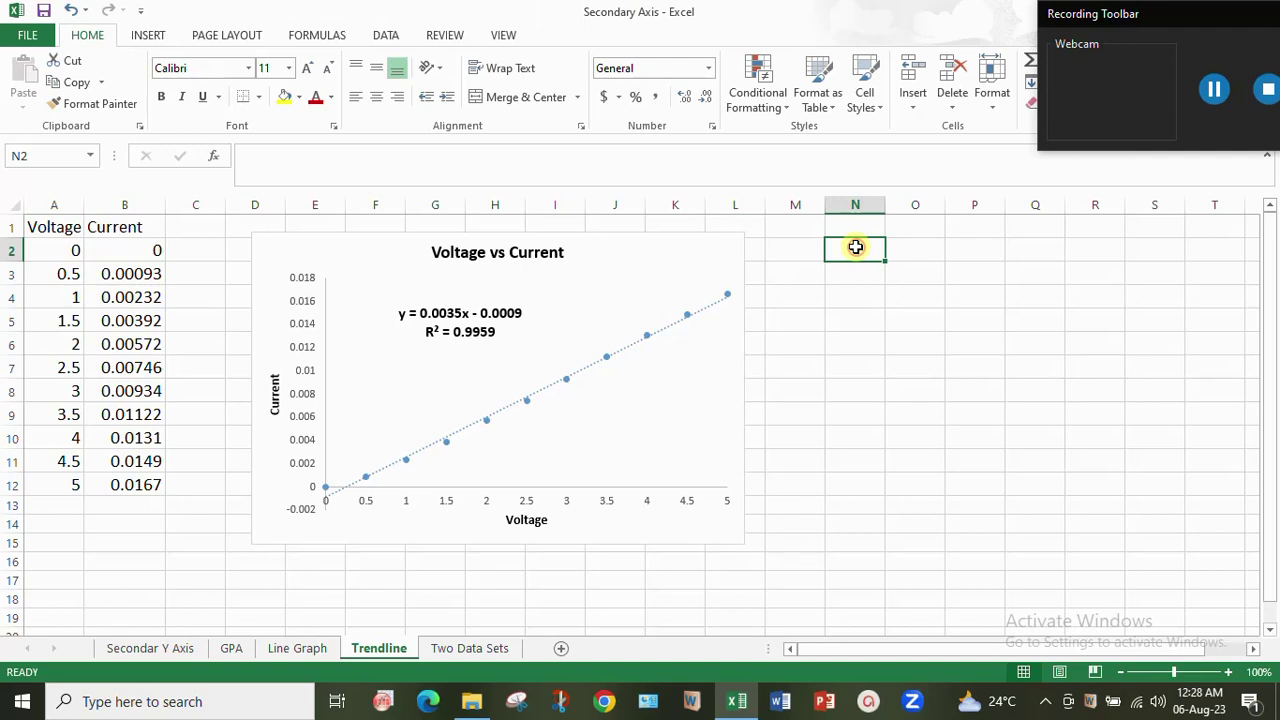
text(=)
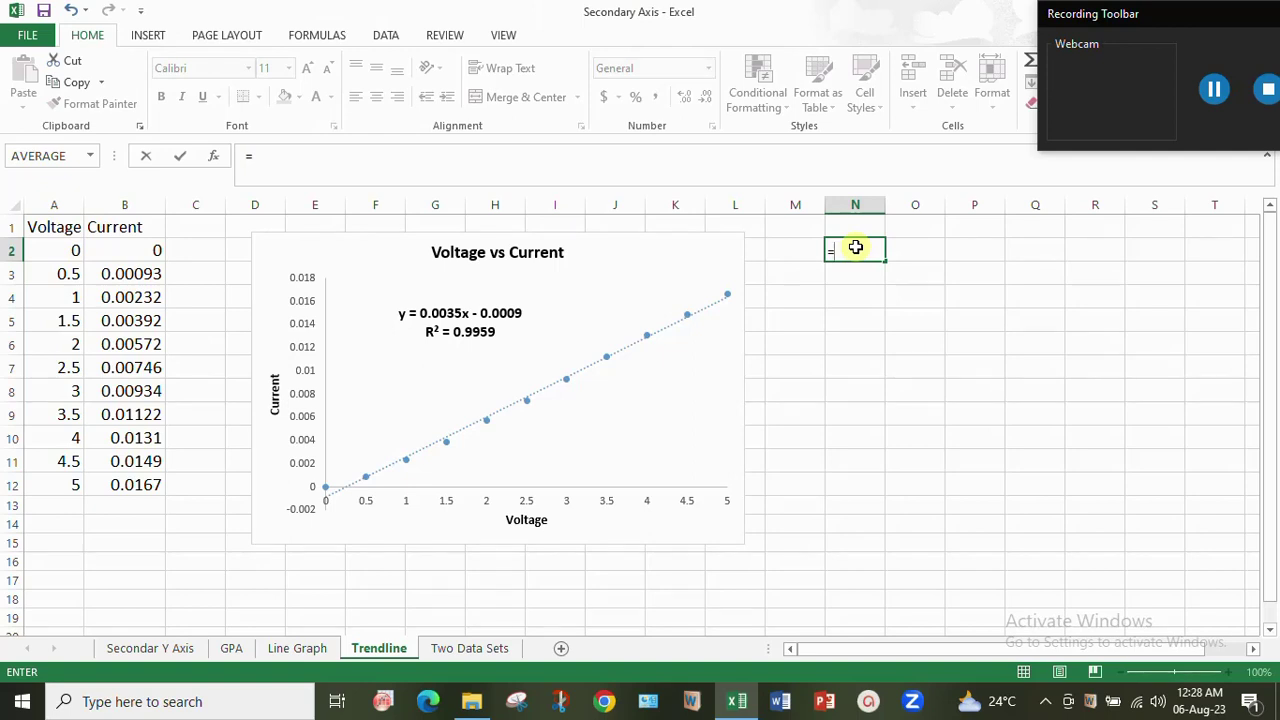
text(slop)
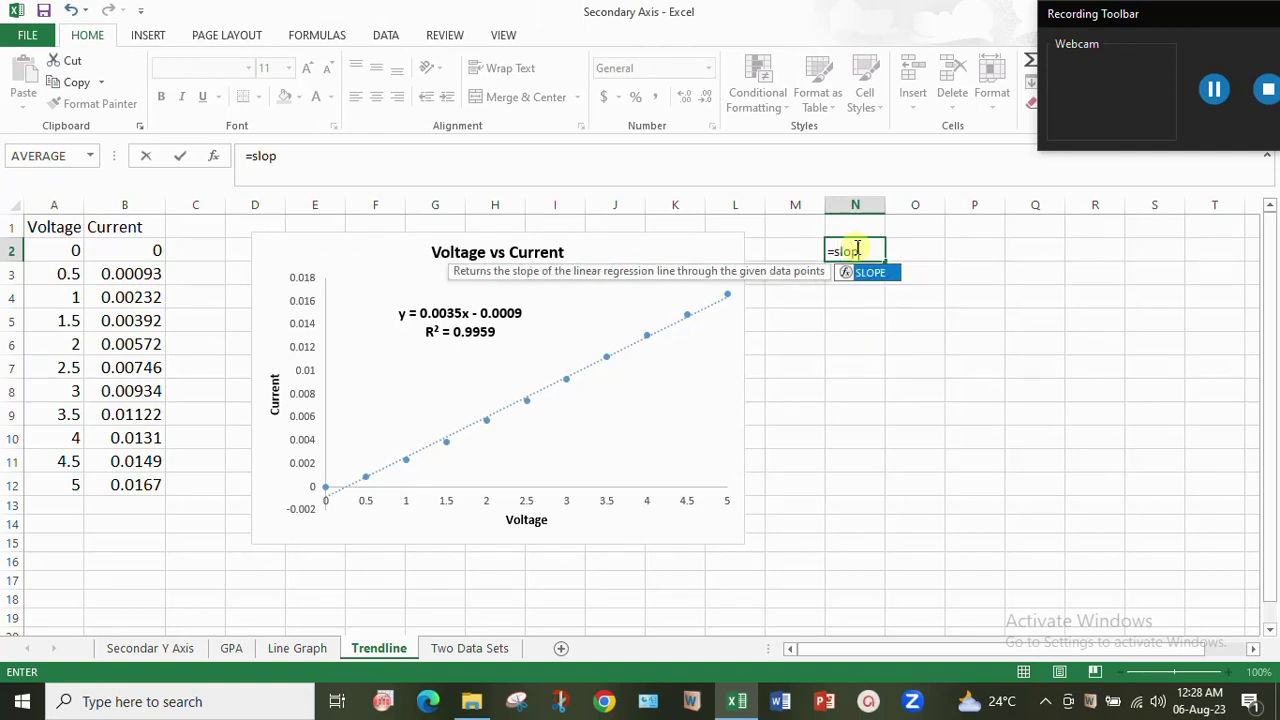
text(e()
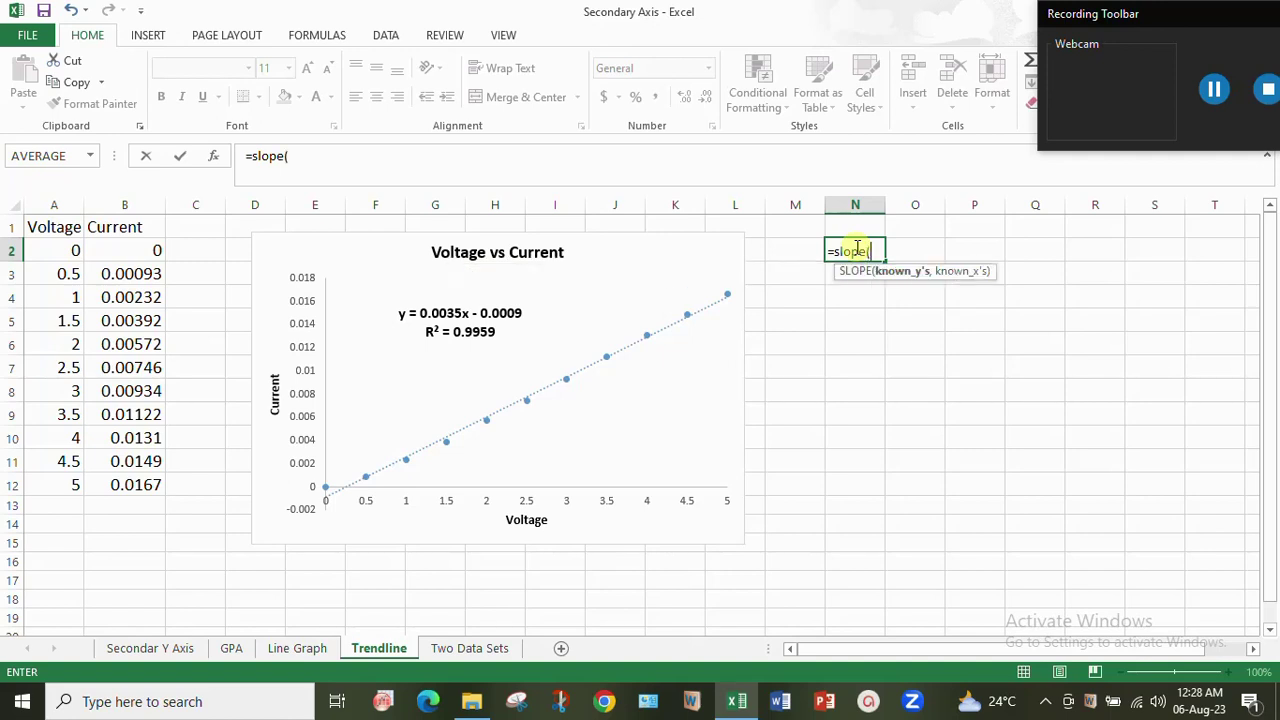
click(143, 257)
drag(143, 259, 142, 478)
text(,)
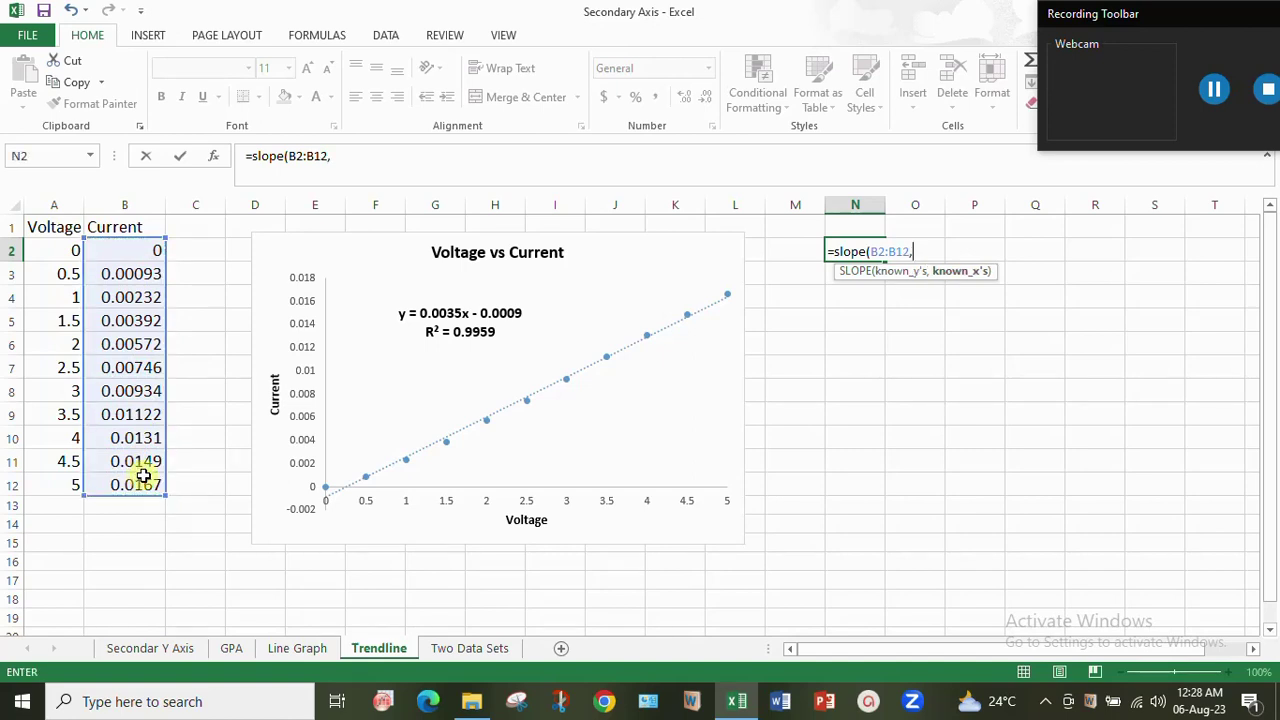
click(59, 257)
drag(59, 257, 61, 484)
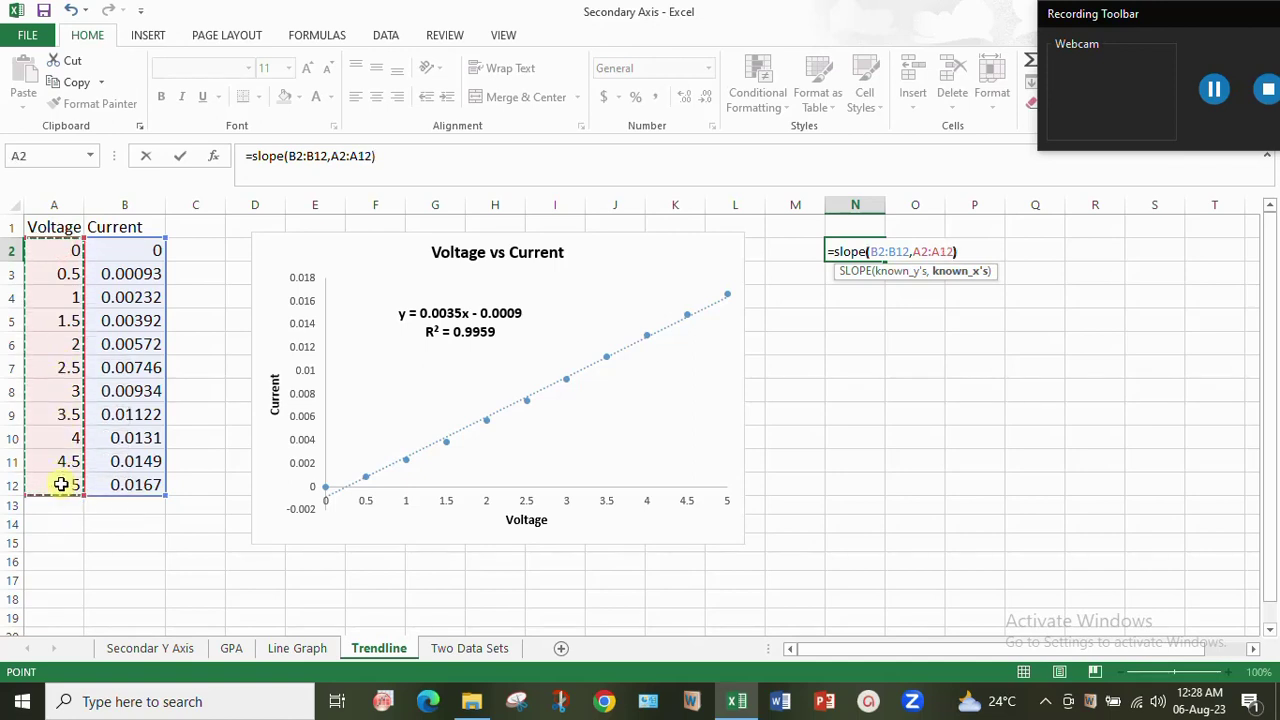
text())
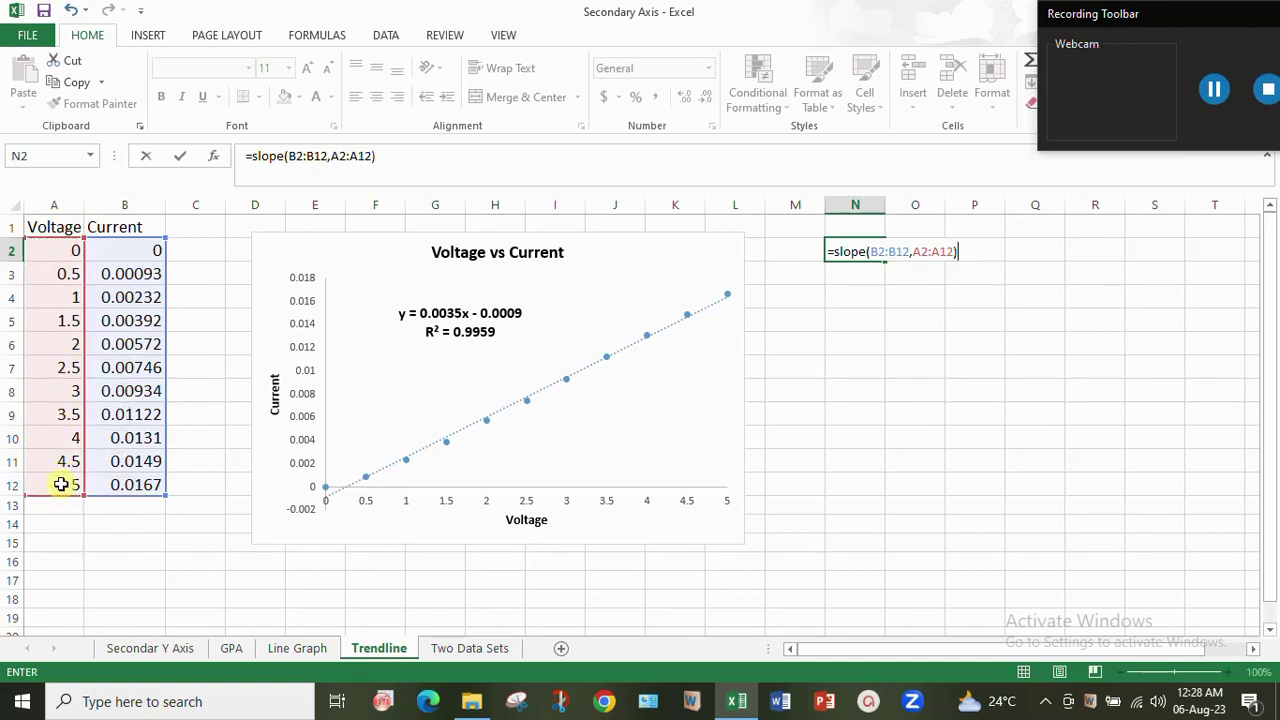
key(Return)
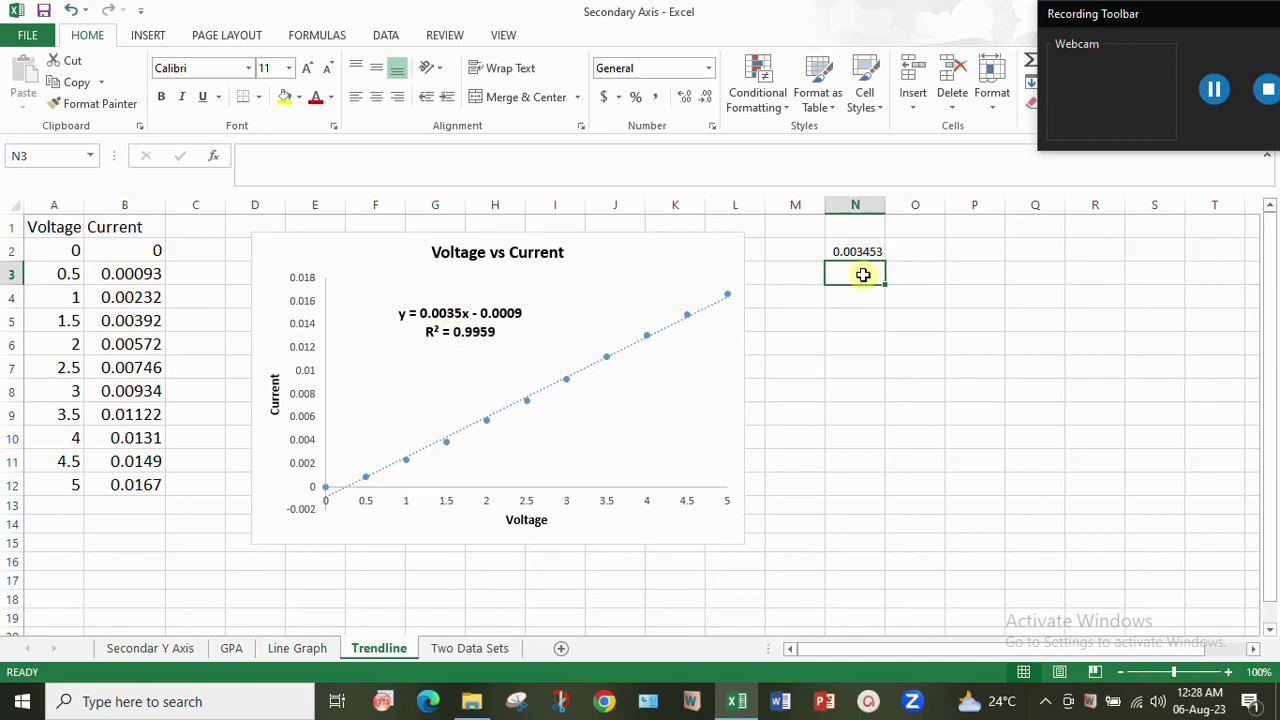
Step: Calculate the intercept in cell N3 with =INTERCEPT(B2:B12,A2:A12), using the same Current and Voltage ranges
text(=)
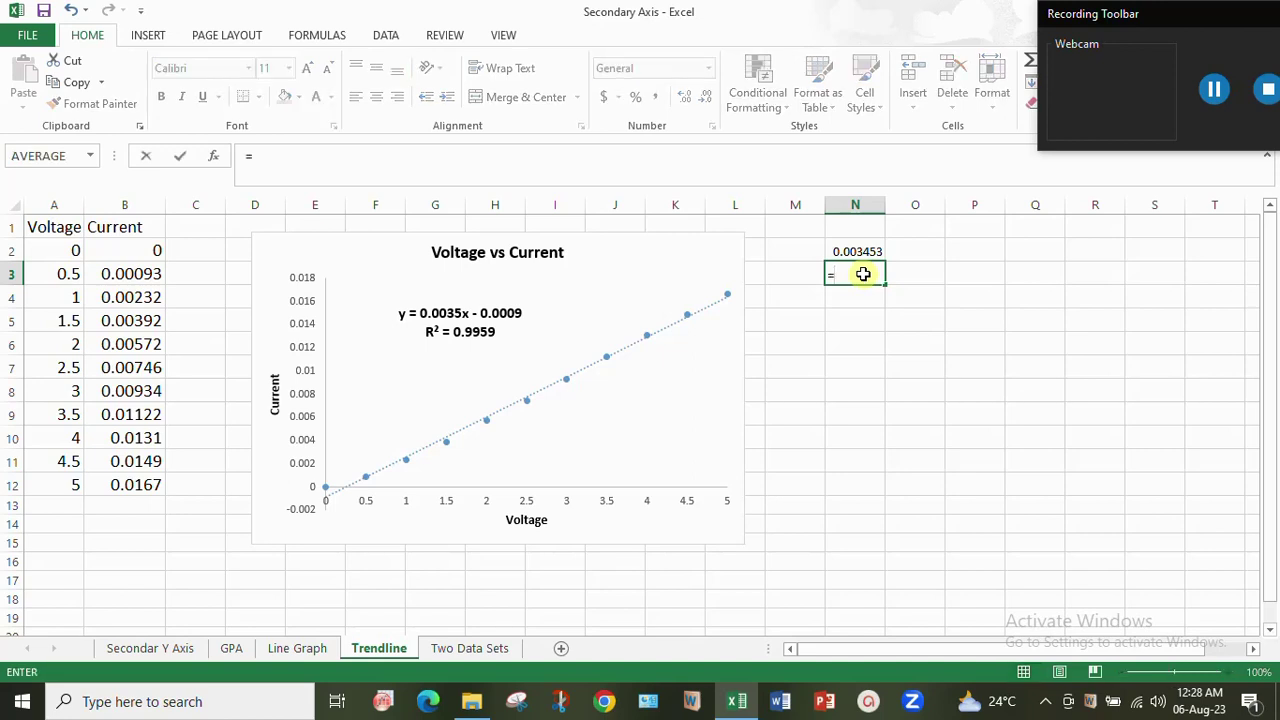
text(intercept)
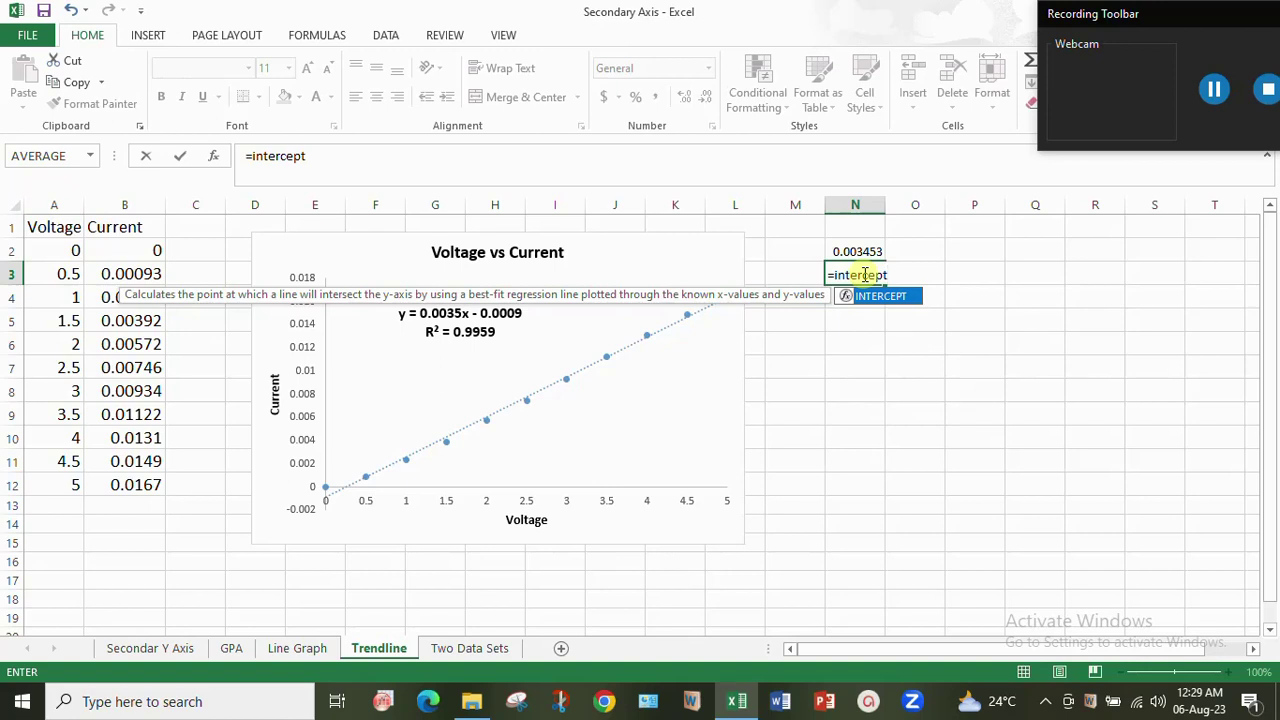
text(()
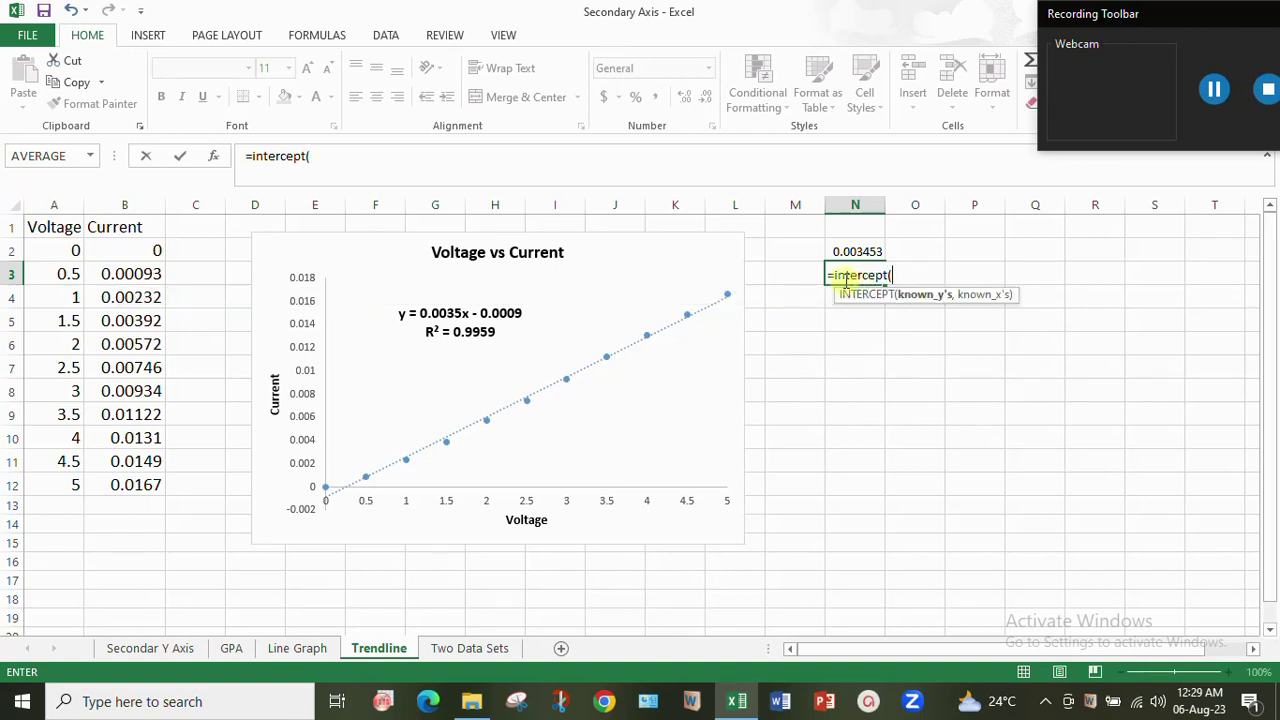
click(147, 251)
drag(147, 251, 129, 482)
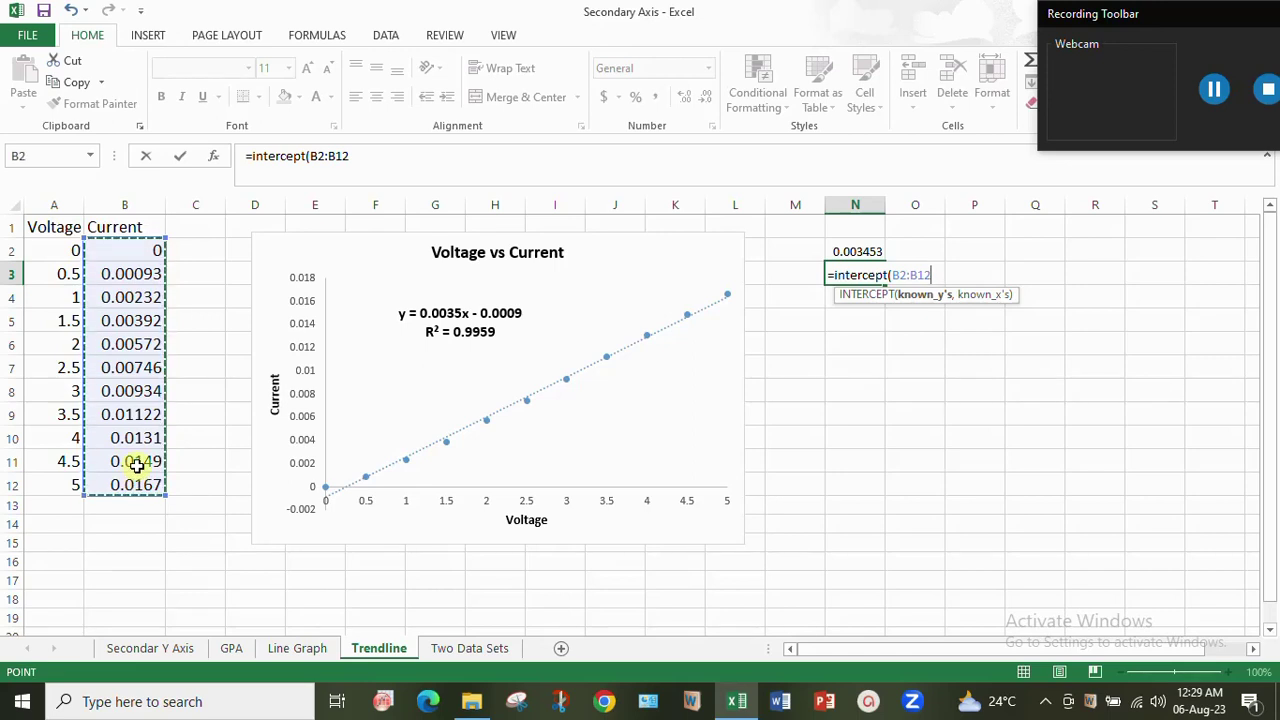
text(,)
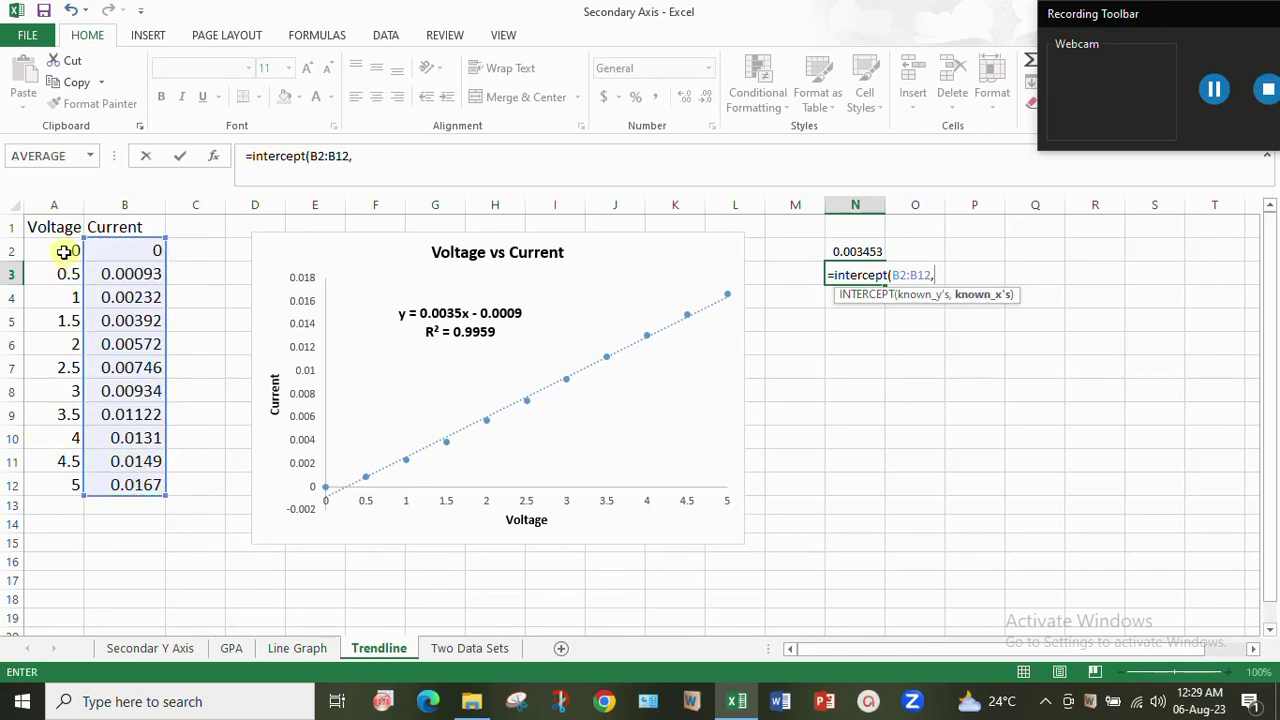
drag(62, 251, 72, 478)
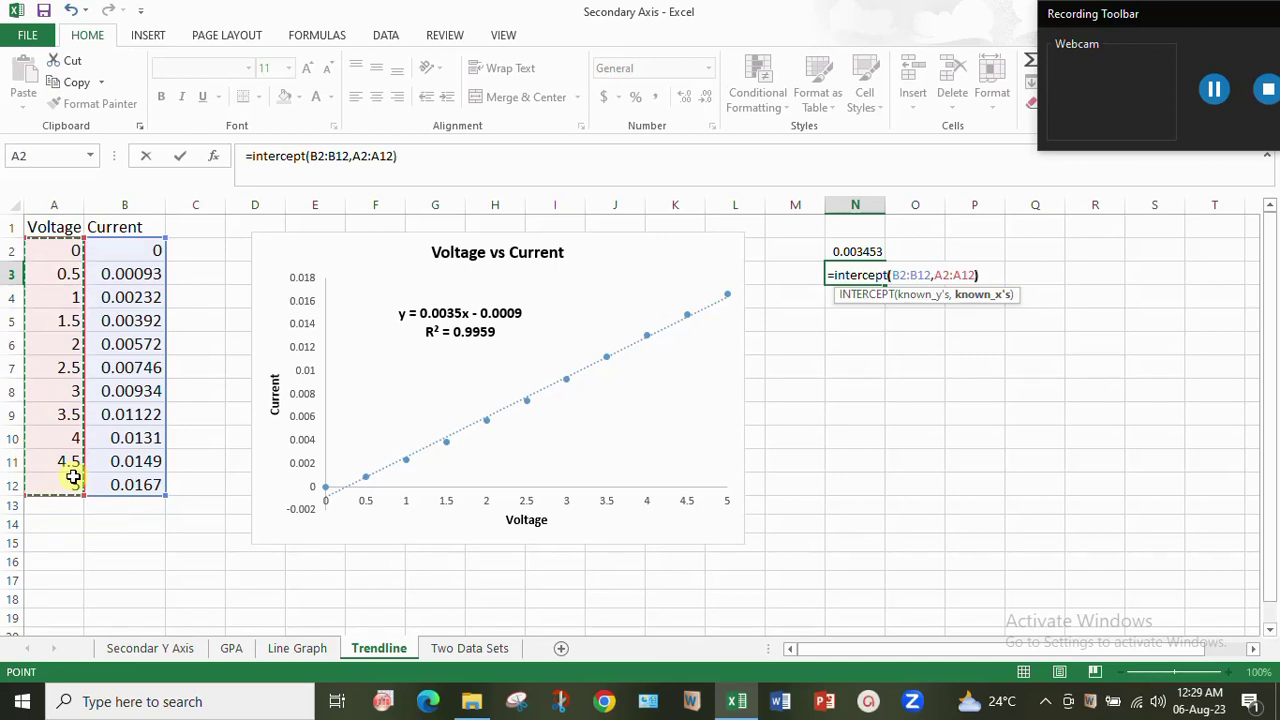
text())
key(ctrl+Return)
key(Return)
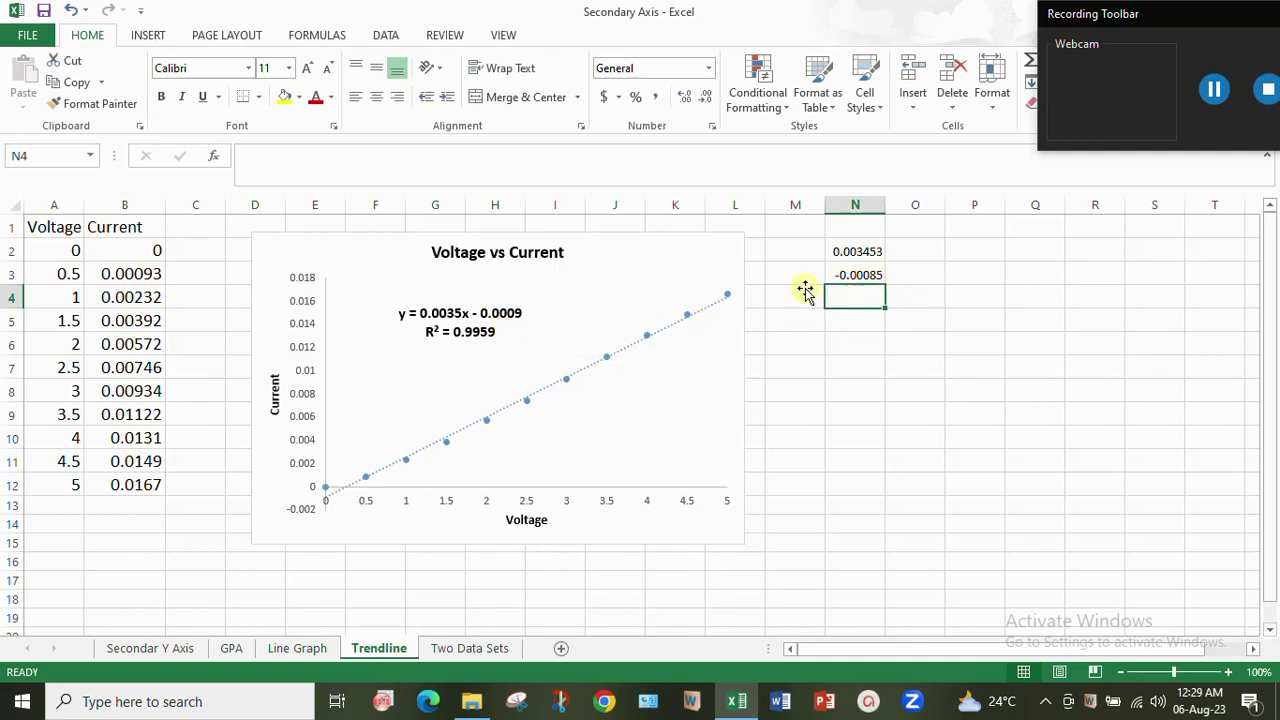
click(857, 256)
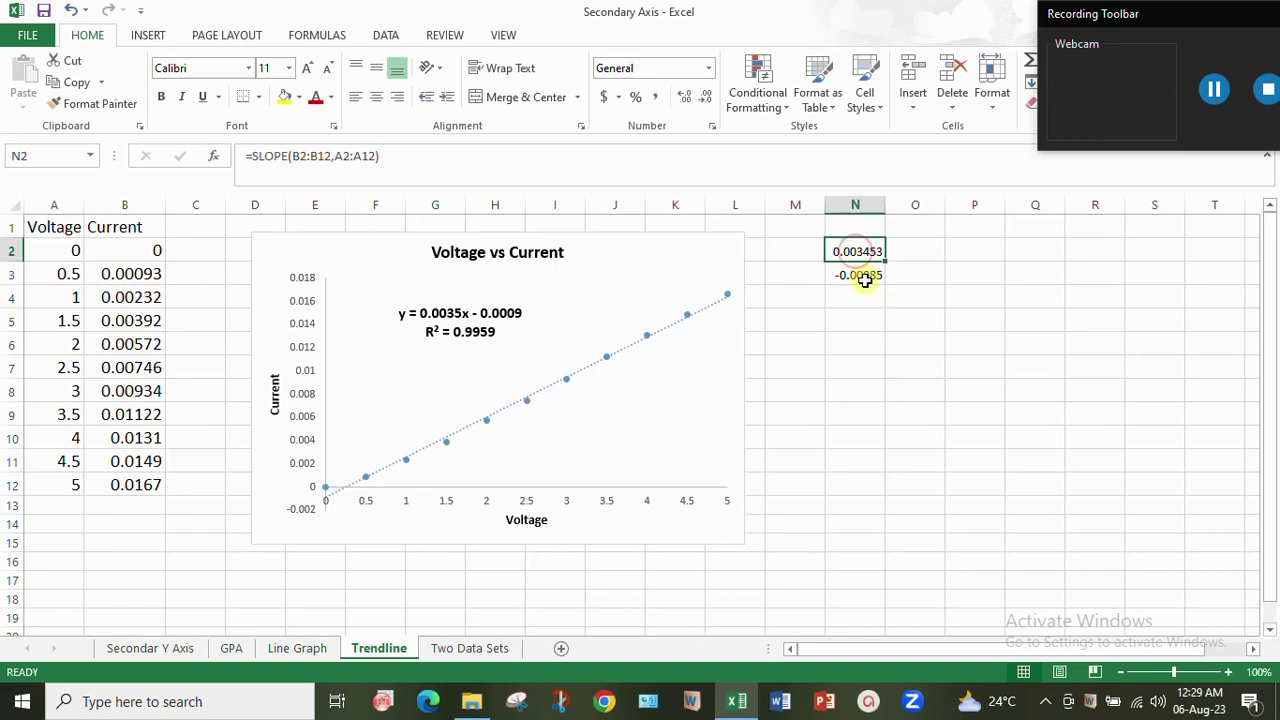
click(566, 505)
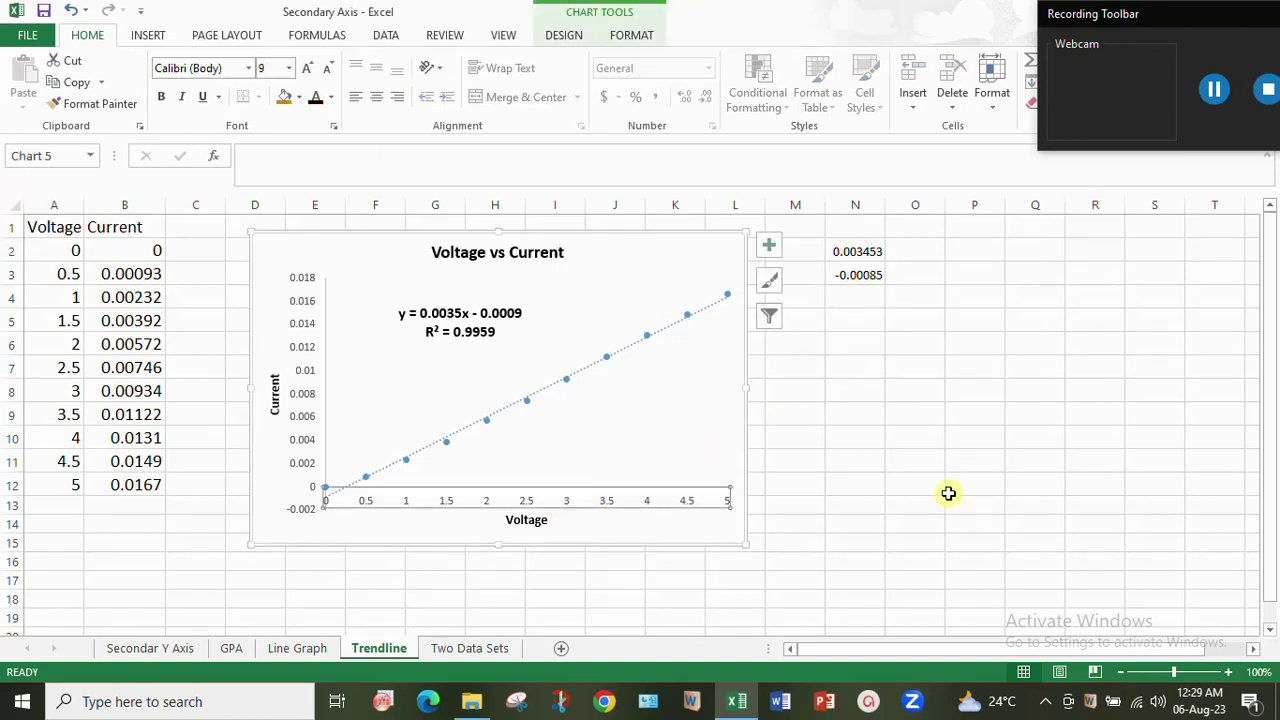